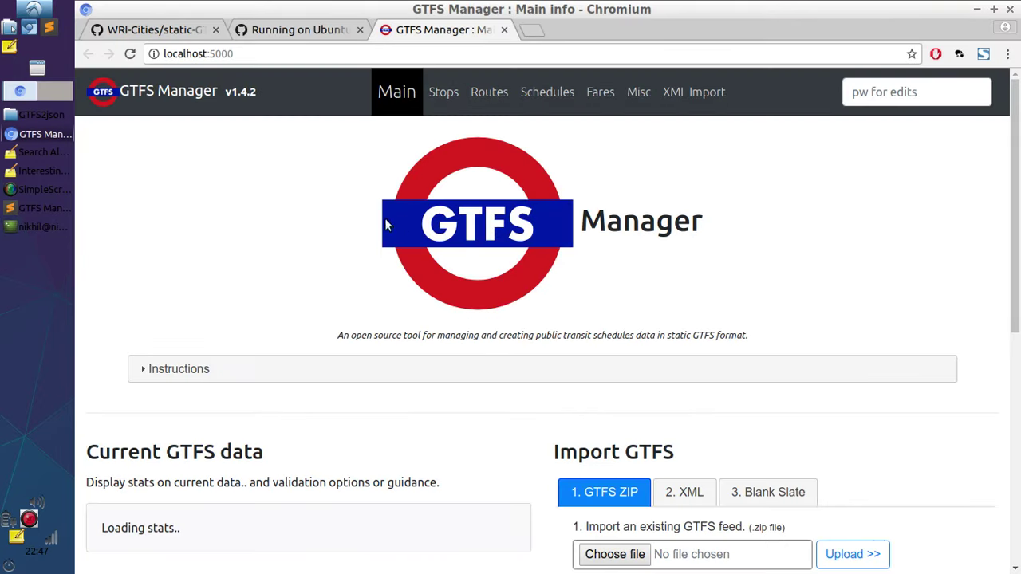
- Look over the main page, read its instructions and examine the current GTFS data stats
scroll(341, 224, "down", 10)
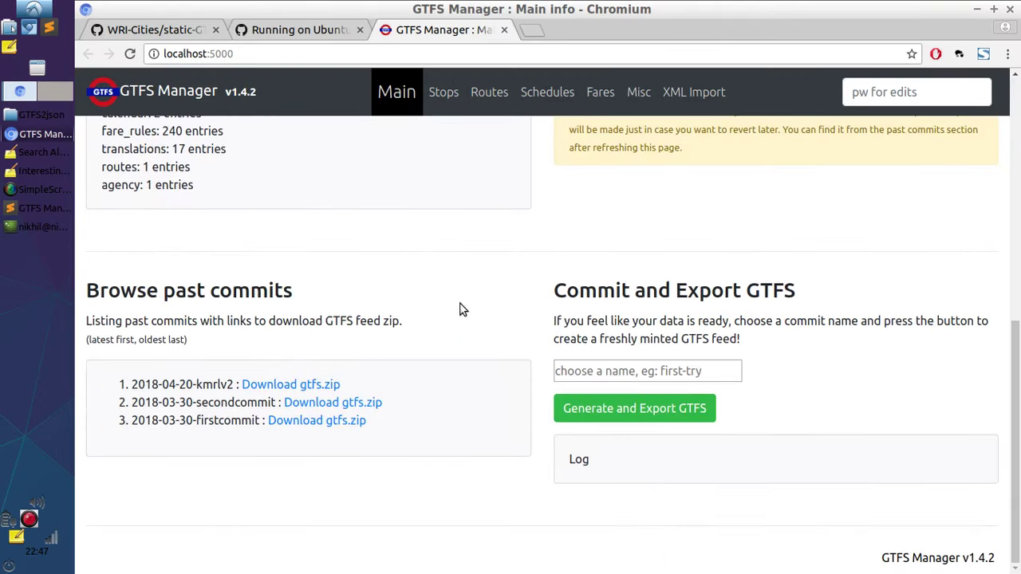
scroll(492, 344, "up", 2)
scroll(492, 345, "up", 10)
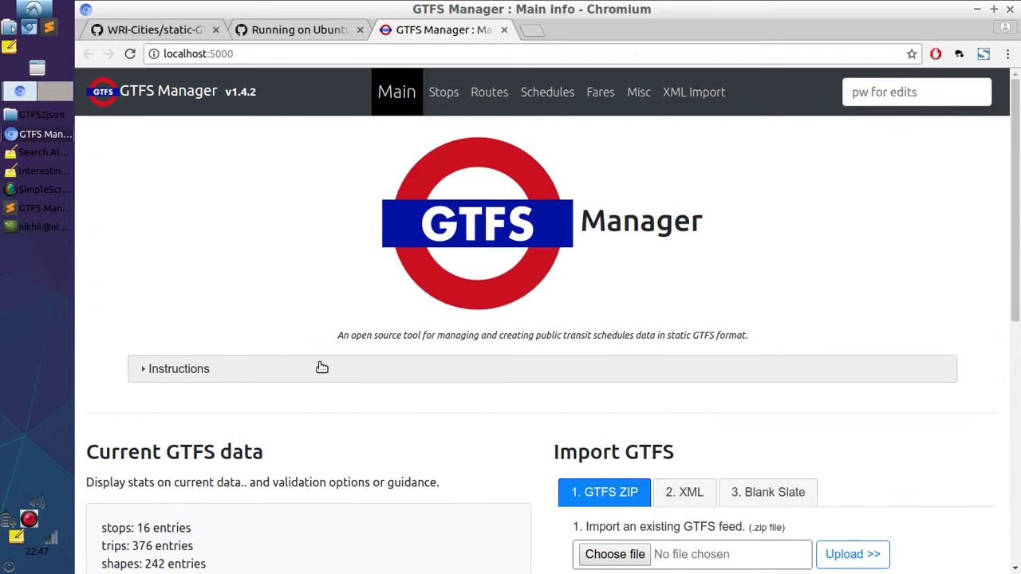
left_click(351, 368)
scroll(360, 399, "down", 1)
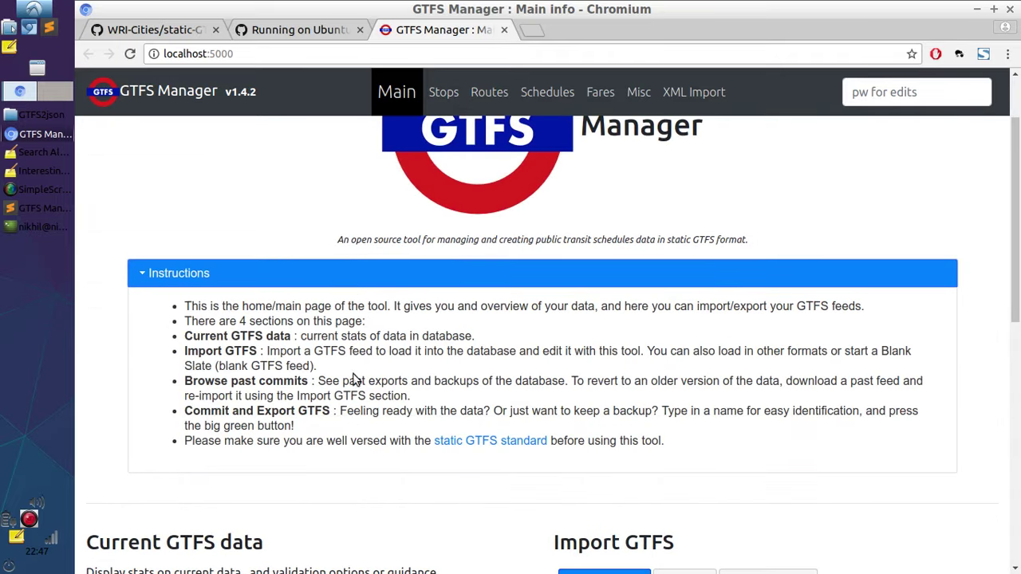
left_click(356, 279)
scroll(369, 408, "down", 2)
left_click_drag(139, 340, 208, 399)
left_click(207, 399)
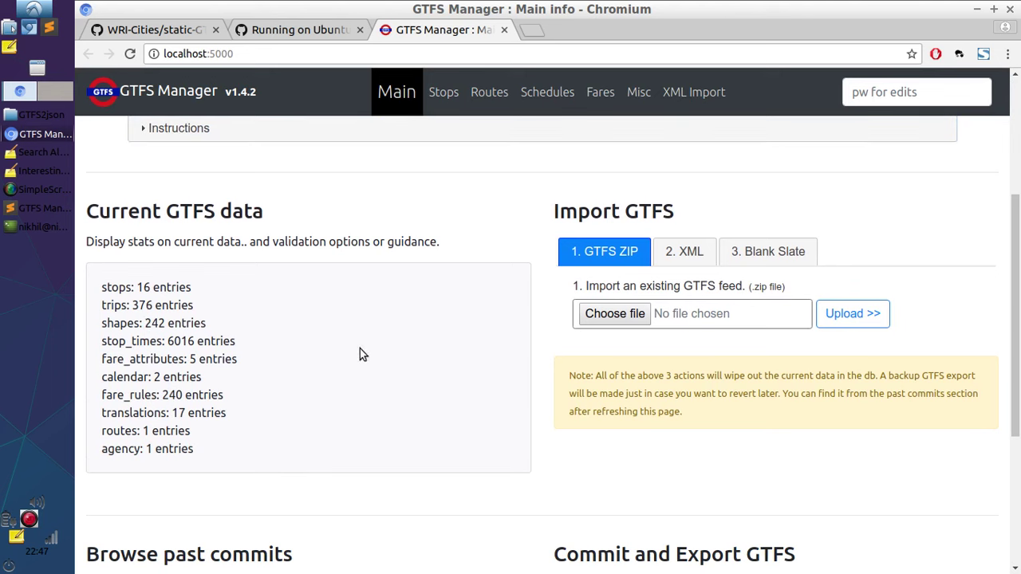
- Examine the XML, Blank Slate and GTFS ZIP import options, plus the past commits and export sections
left_click(710, 255)
left_click(766, 251)
left_click(615, 254)
scroll(485, 303, "down", 1)
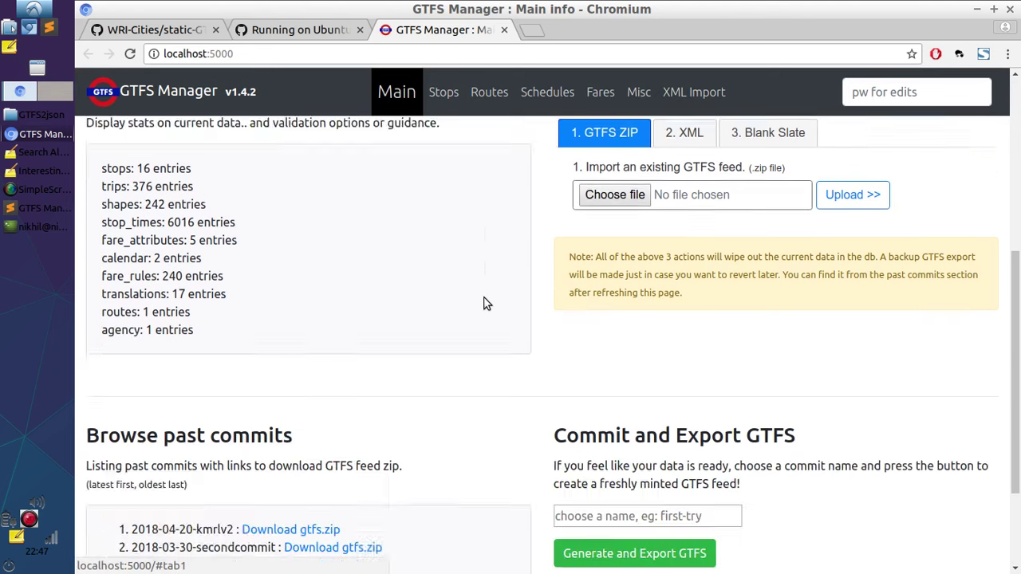
scroll(485, 303, "down", 2)
scroll(399, 291, "up", 5)
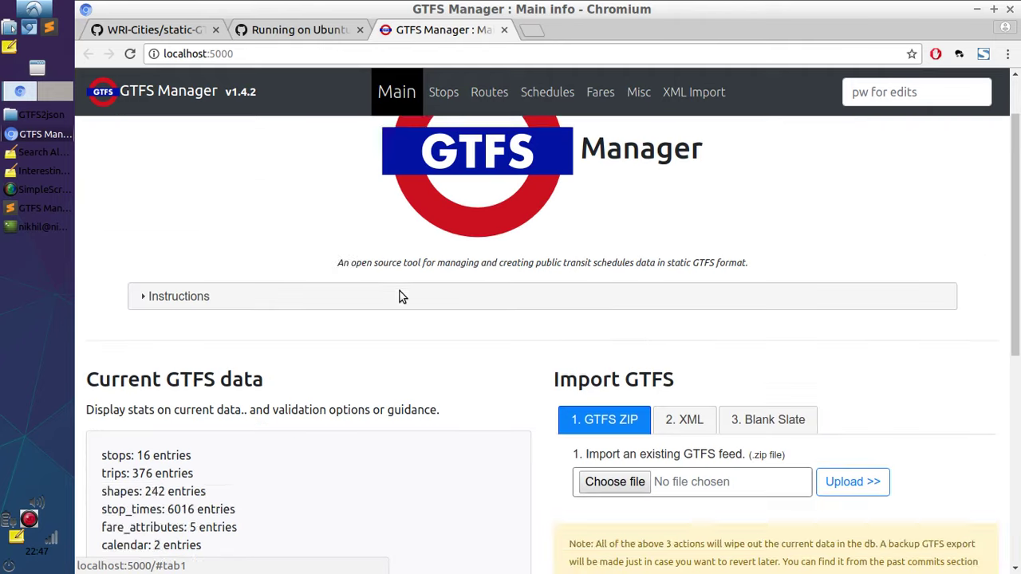
- Open the Stops page and examine its instructions, stops list and map
left_click(437, 102)
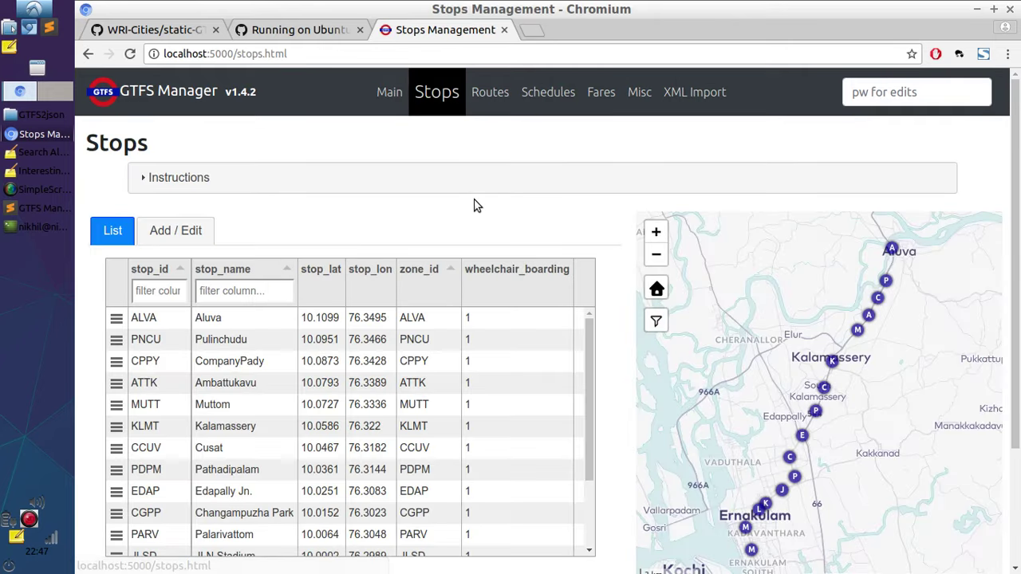
left_click(479, 182)
left_click(482, 185)
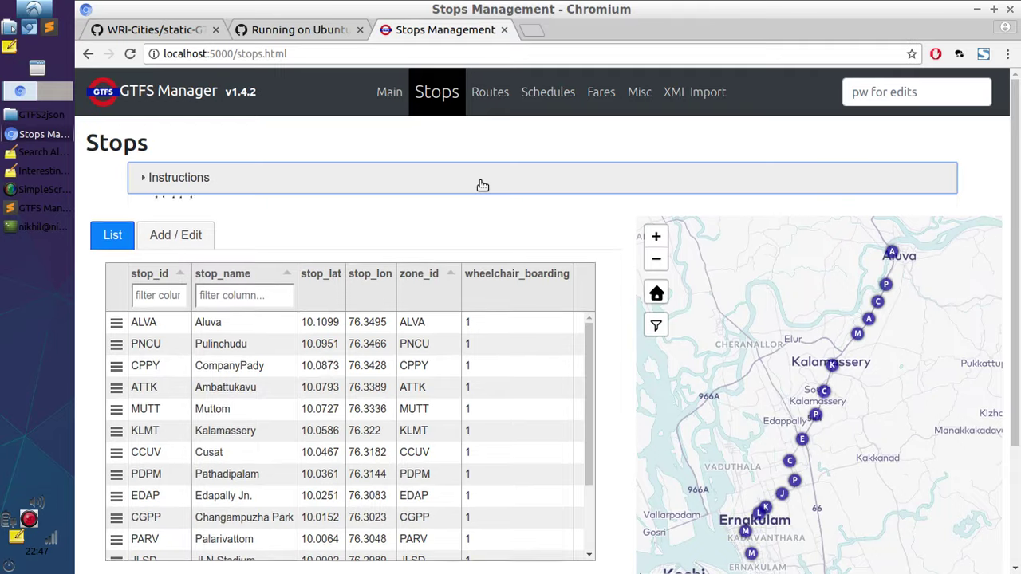
scroll(614, 309, "down", 2)
left_click_drag(759, 284, 689, 241)
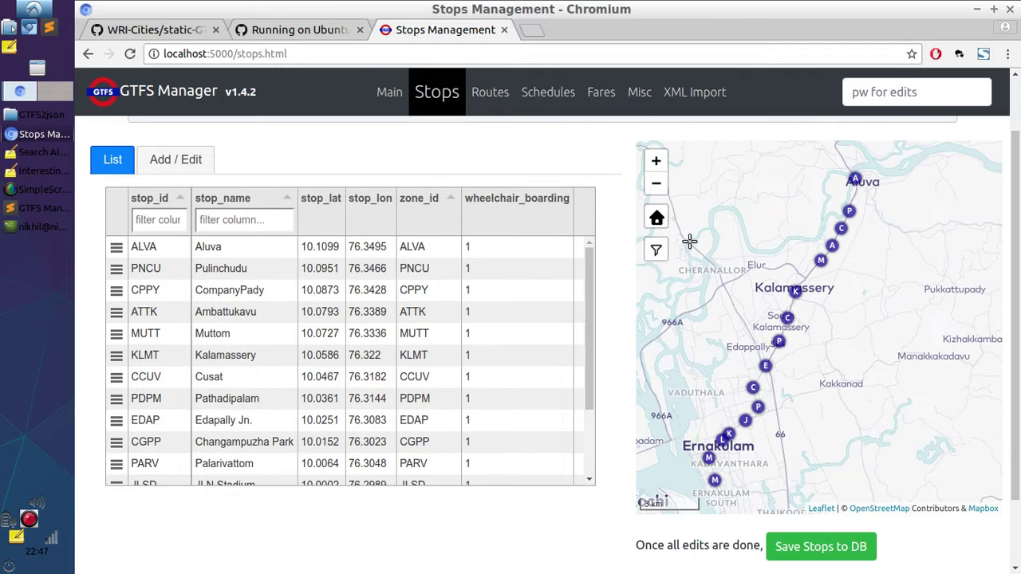
- Select the Kalamassery, Cusat and Changampuzha Park stops on the map to find their table rows
left_click(794, 290)
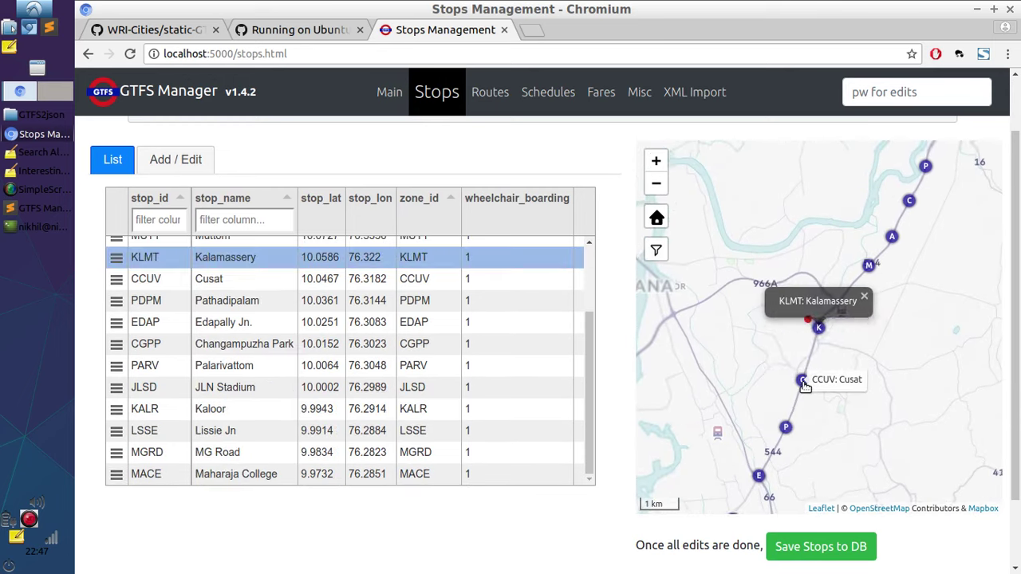
left_click(804, 385)
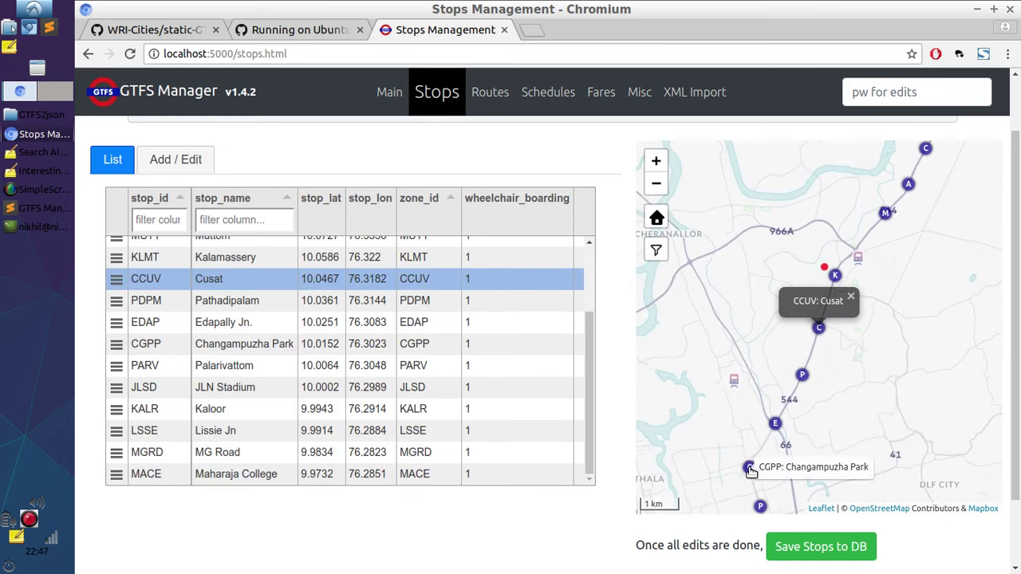
left_click(750, 472)
- Locate the Maharaja College and Cusat stops on the map from their rows in the stops list
scroll(501, 399, "down", 2)
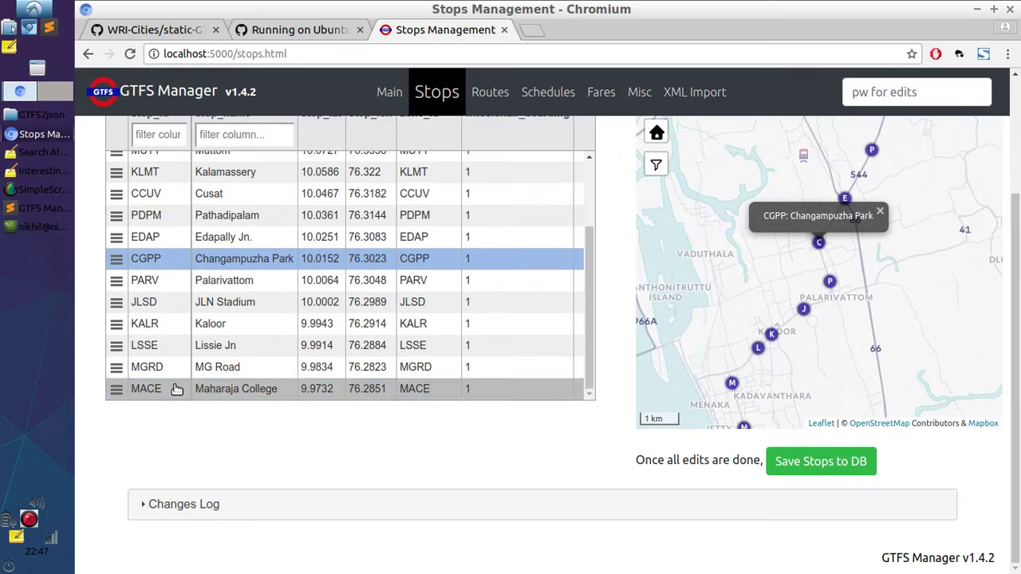
left_click(117, 391)
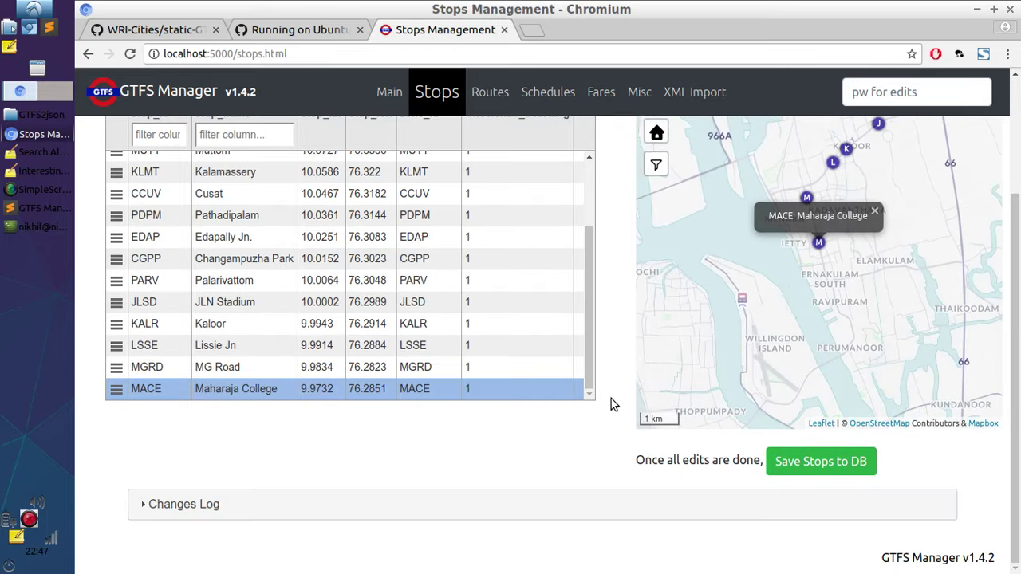
scroll(611, 399, "up", 4)
scroll(611, 398, "down", 2)
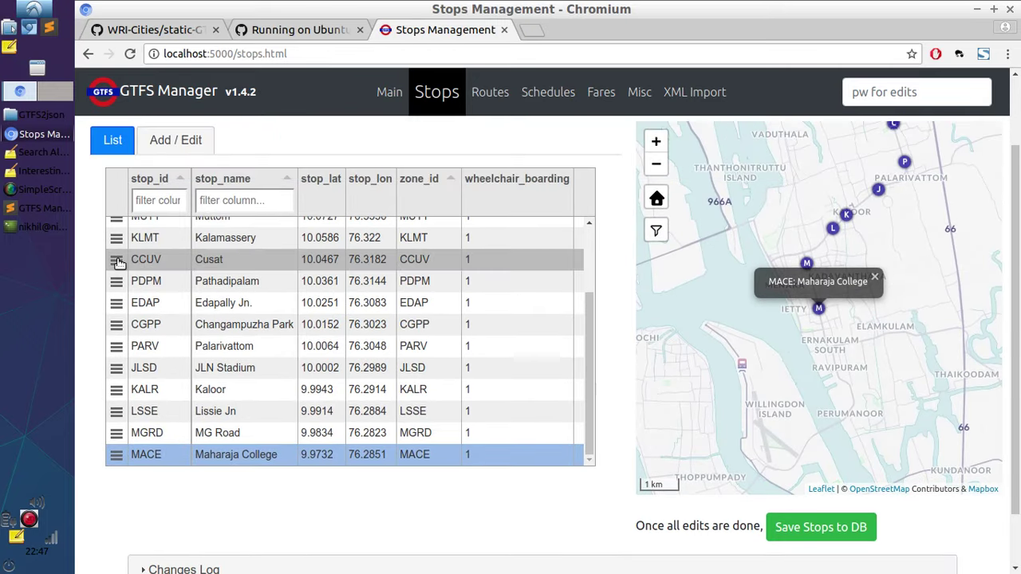
left_click(118, 260)
- Filter the stop names by "ala" and switch the map between the filtered stops and all stops
scroll(159, 312, "up", 3)
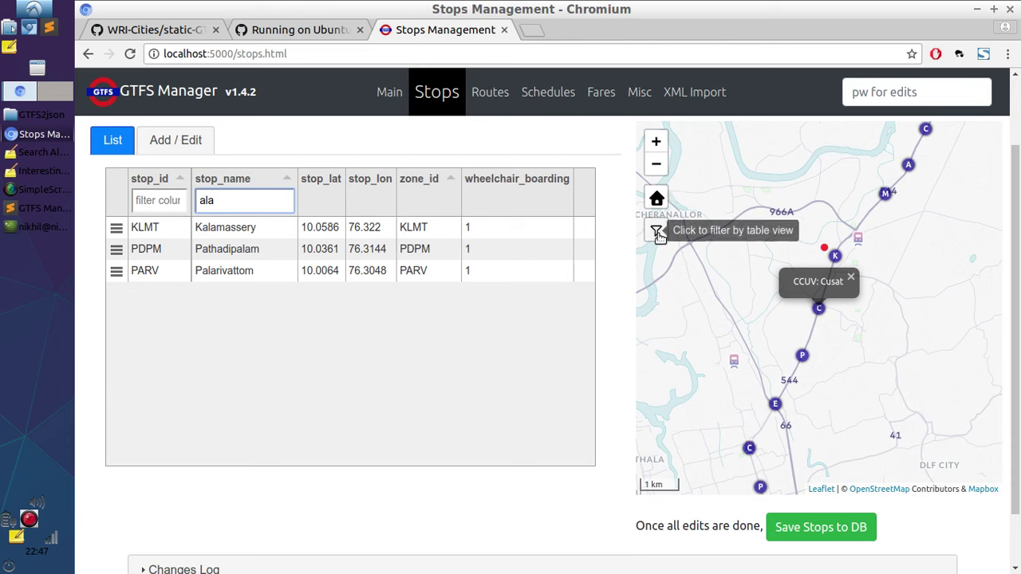
left_click(657, 232)
left_click(657, 199)
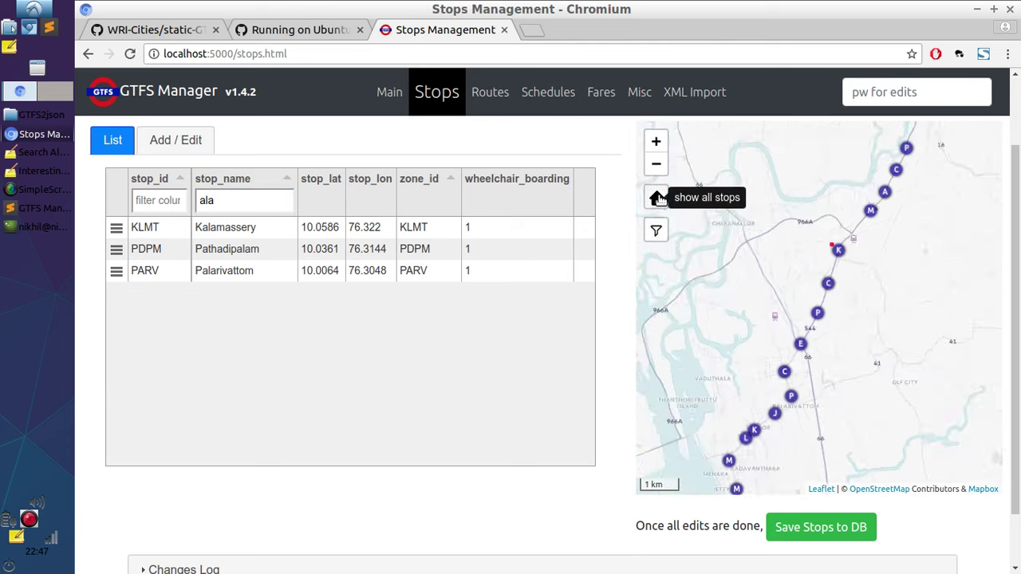
left_click(656, 232)
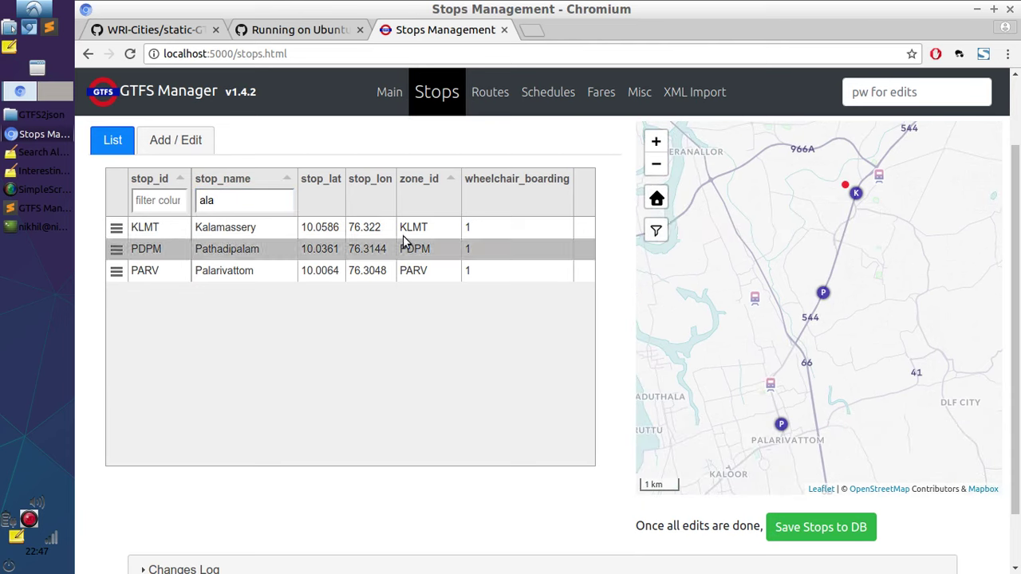
left_click(657, 200)
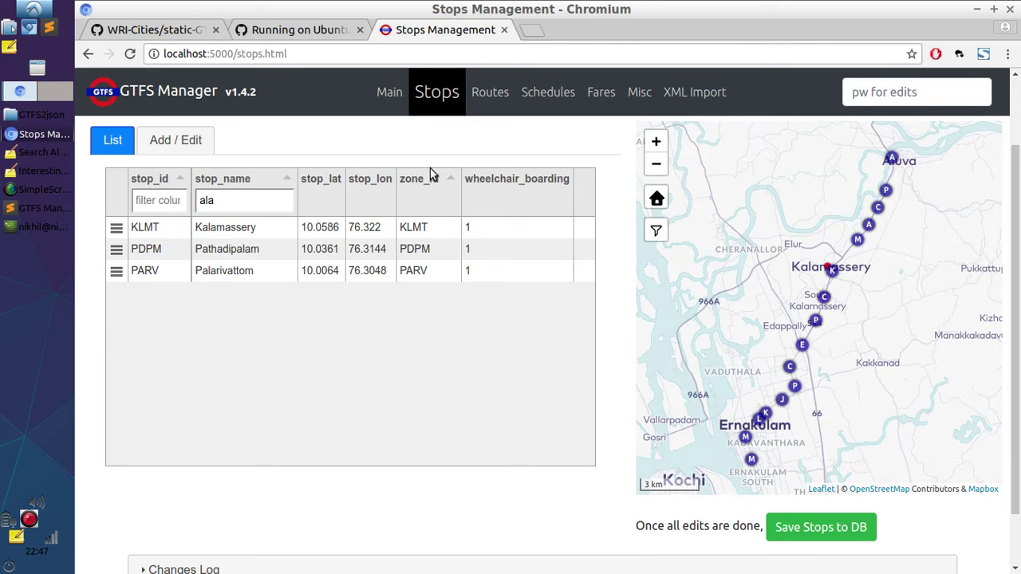
- View the Kalamassery stop's details in the add/edit form and return to the stops list
left_click(148, 229)
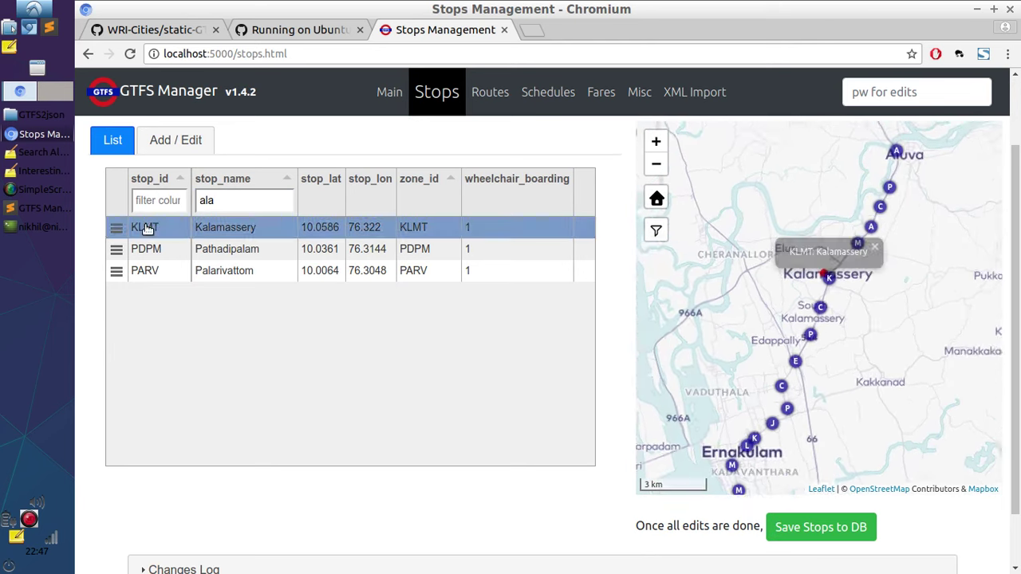
left_click(173, 151)
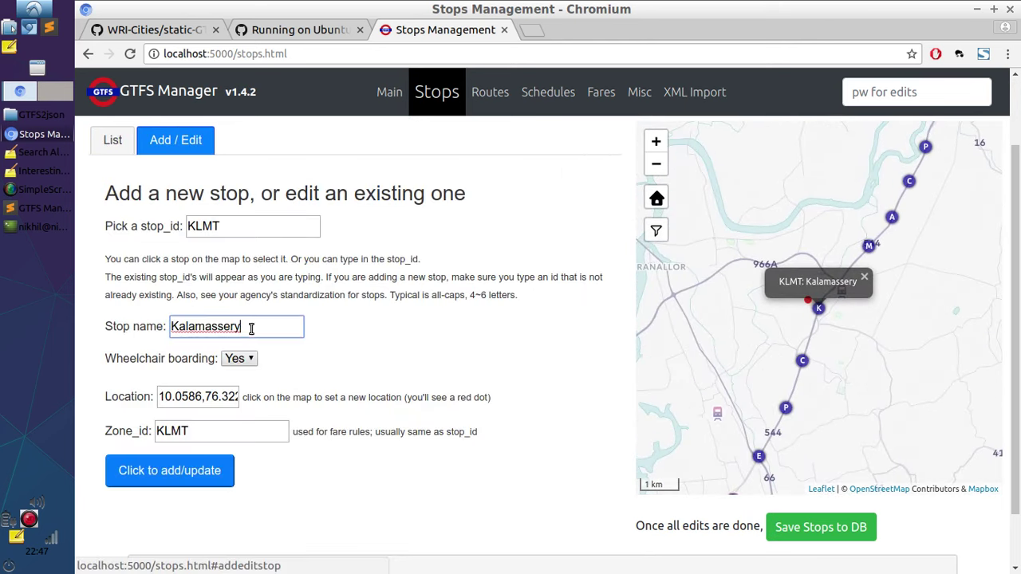
left_click(115, 151)
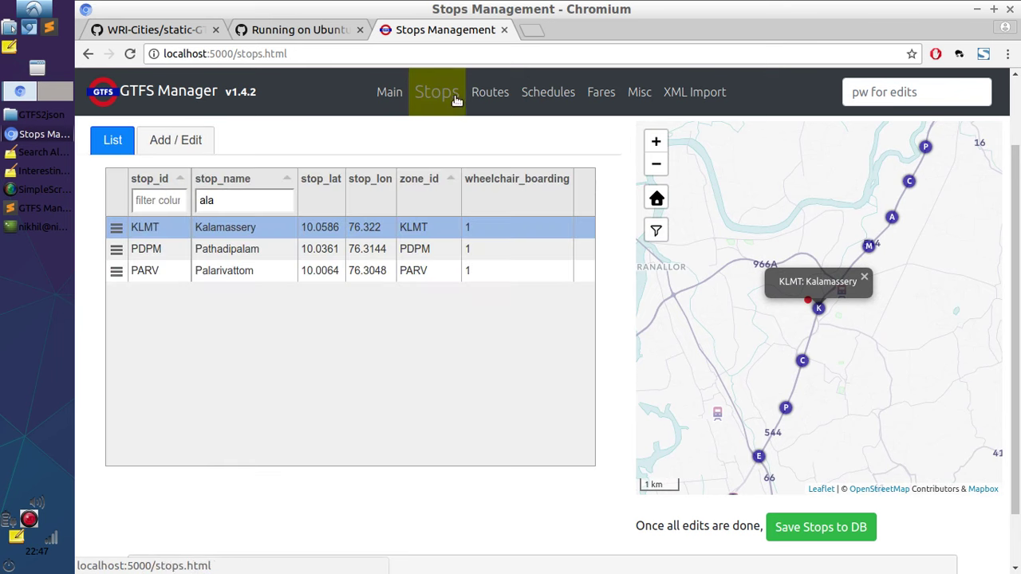
- Open the Routes page, check the server output in the terminal, and return to look over the routes list
left_click(484, 95)
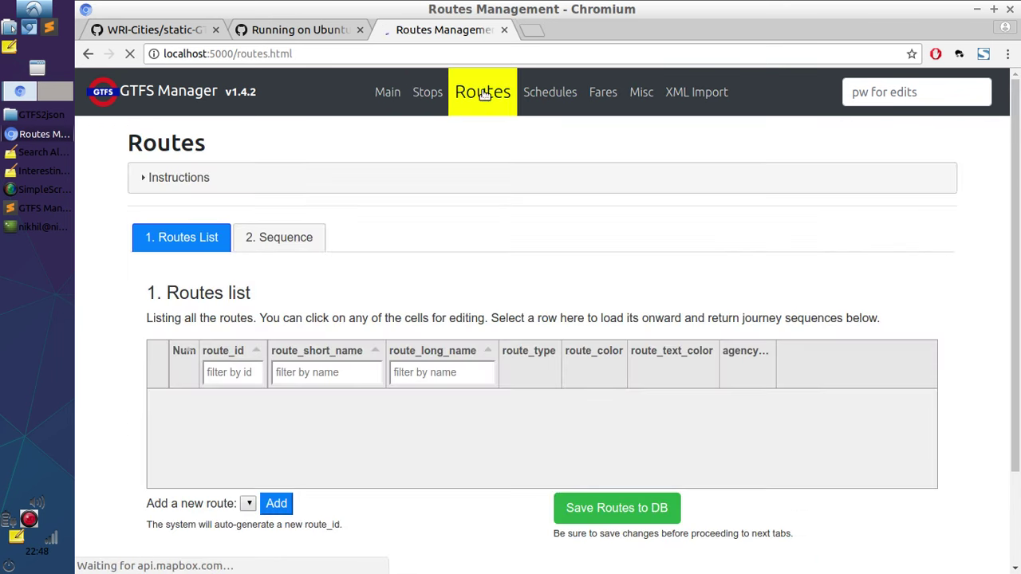
left_click(34, 230)
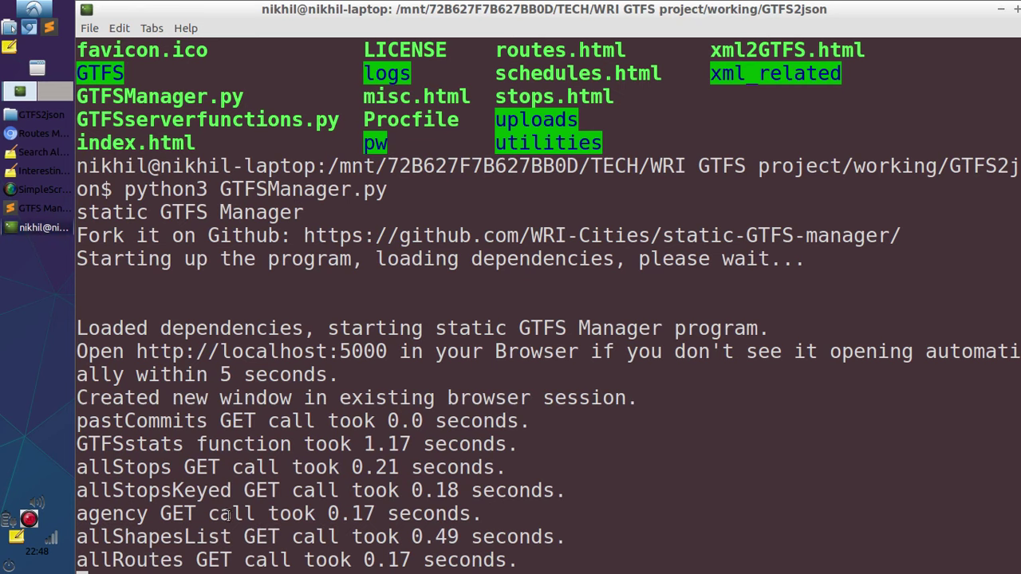
left_click(55, 228)
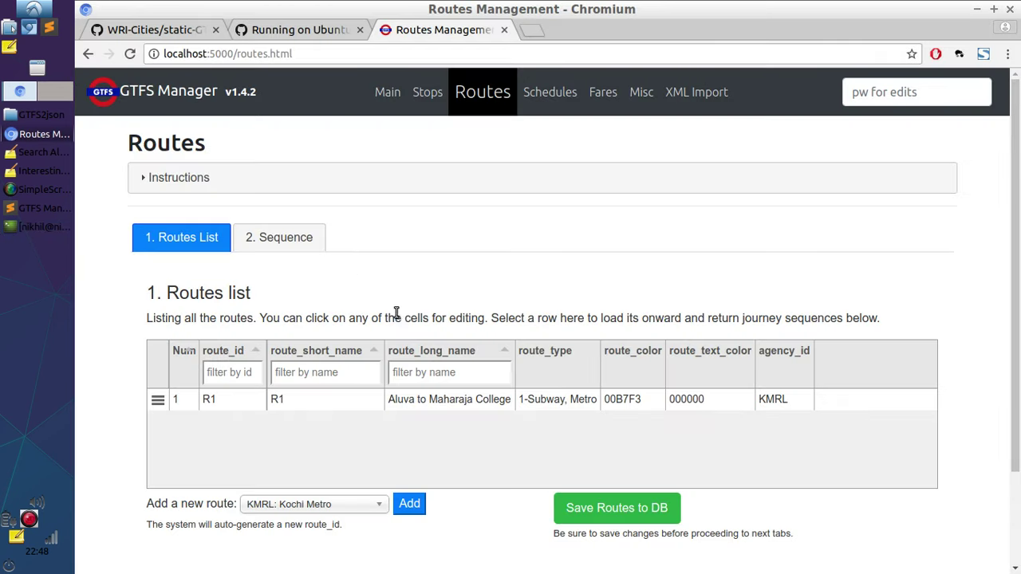
scroll(394, 312, "down", 3)
scroll(392, 295, "up", 1)
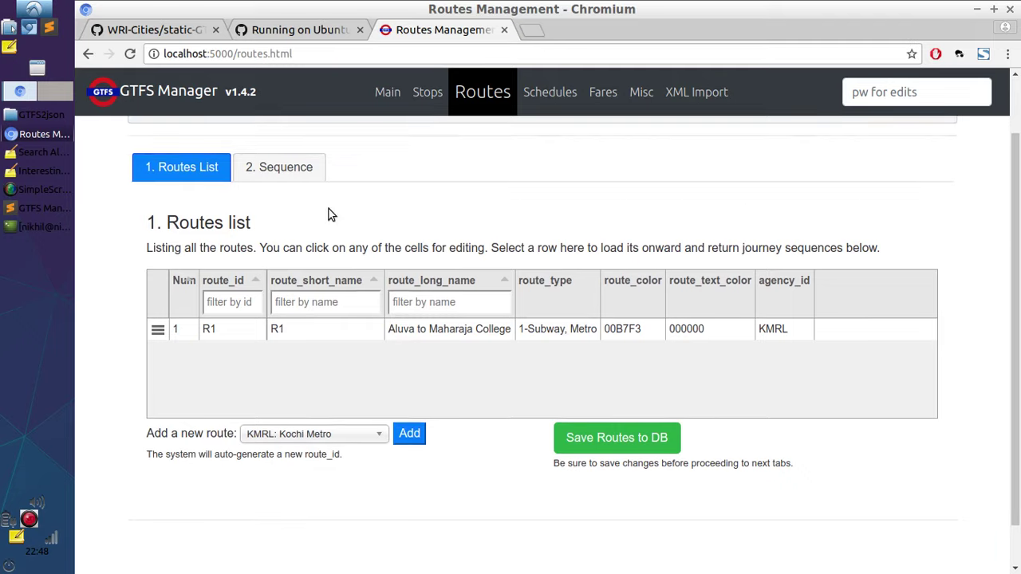
scroll(327, 214, "up", 2)
- Inspect route R1's editable long name, type, color and agency cells, and the agency choices for a new route
left_click(477, 403)
left_click(590, 400)
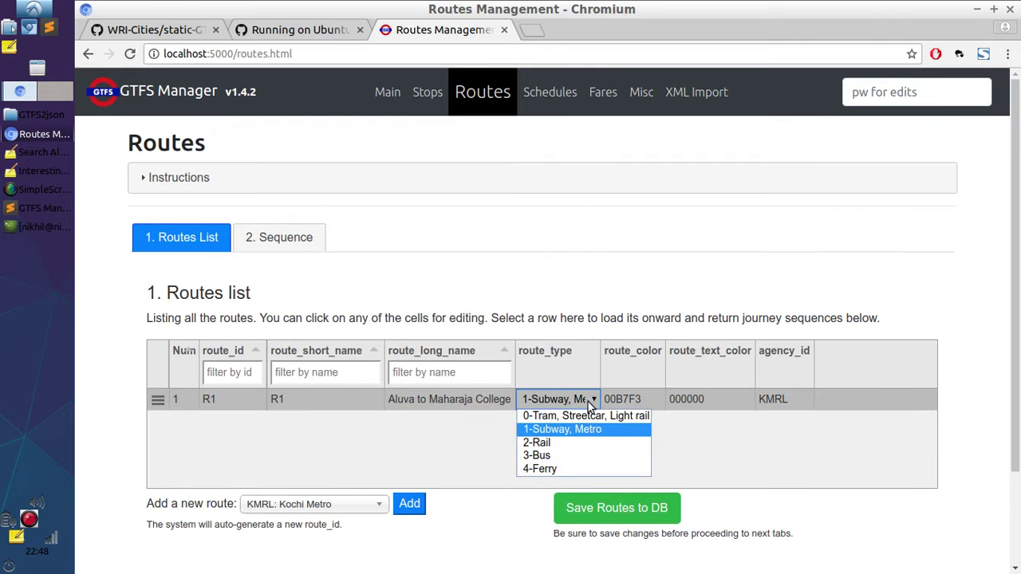
left_click(588, 400)
left_click(626, 399)
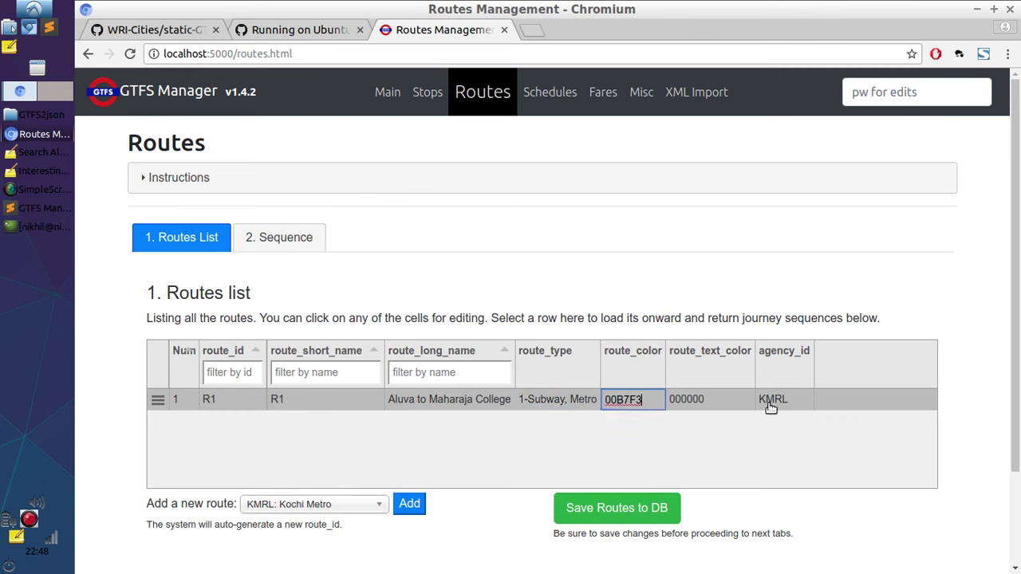
left_click(796, 403)
left_click(496, 533)
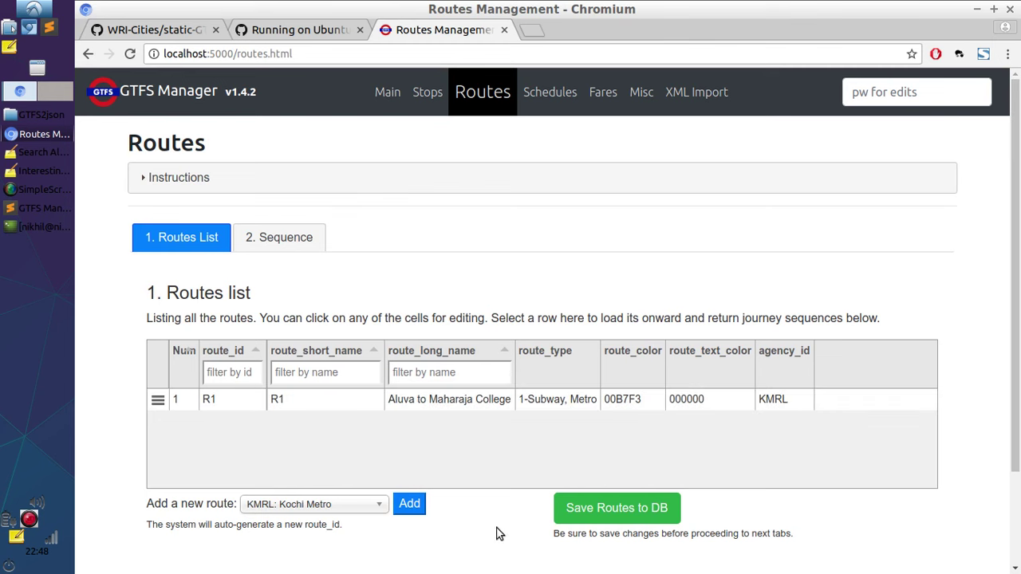
left_click(281, 505)
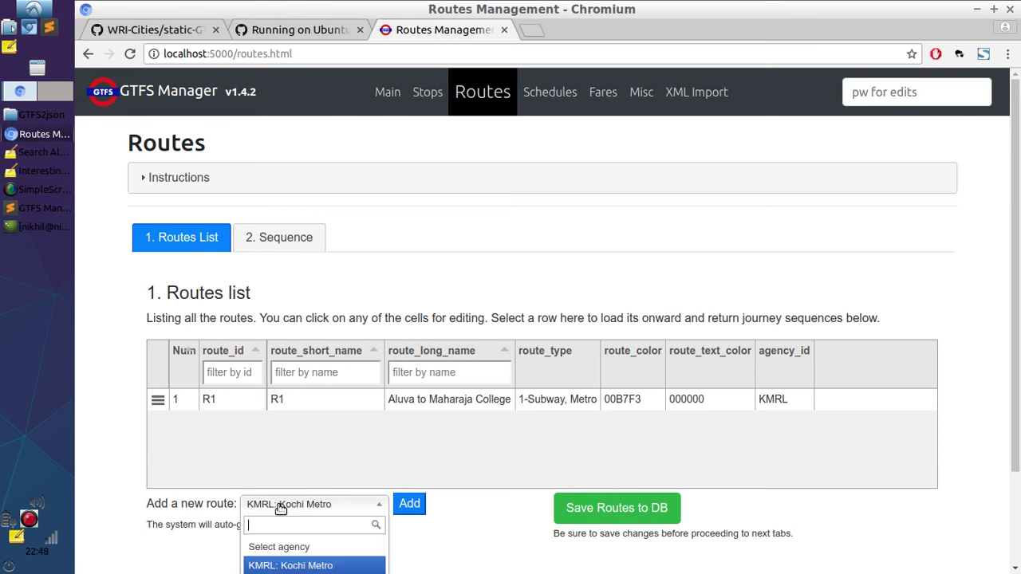
left_click(281, 508)
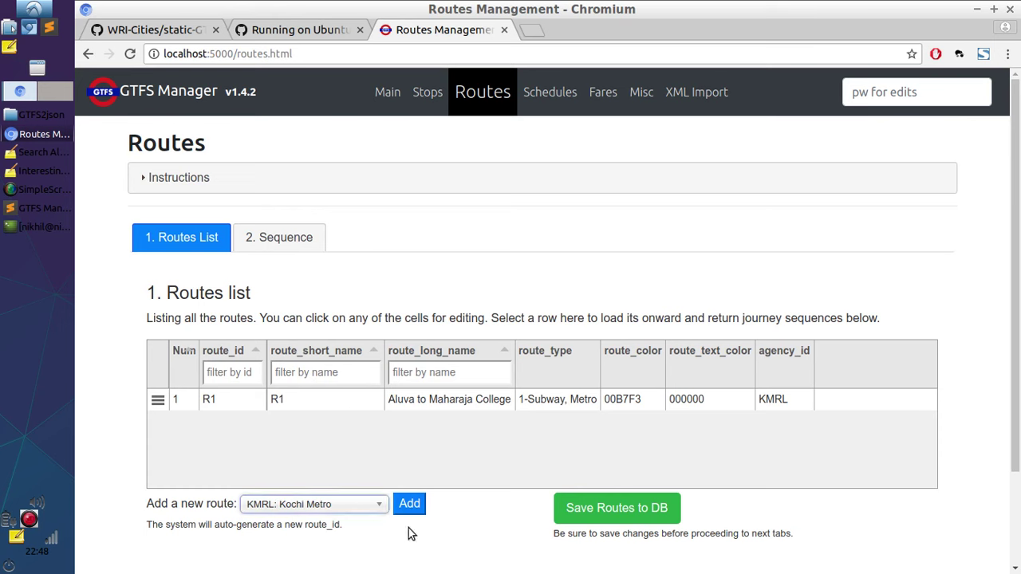
- Load the stop sequence of route "R1: Aluva to Maharaja College" and examine its onward and return journeys
left_click(268, 240)
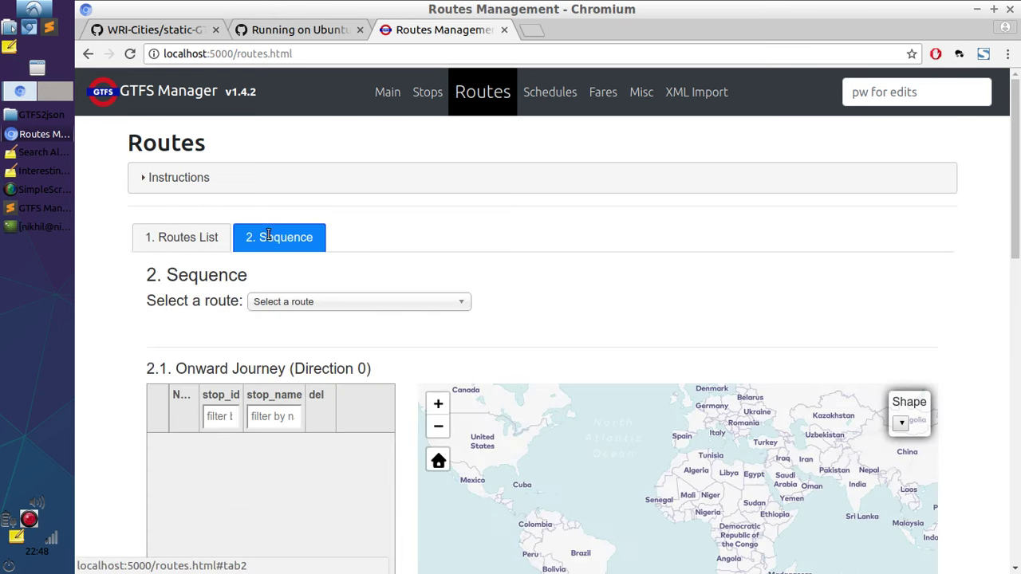
left_click(317, 302)
left_click(305, 365)
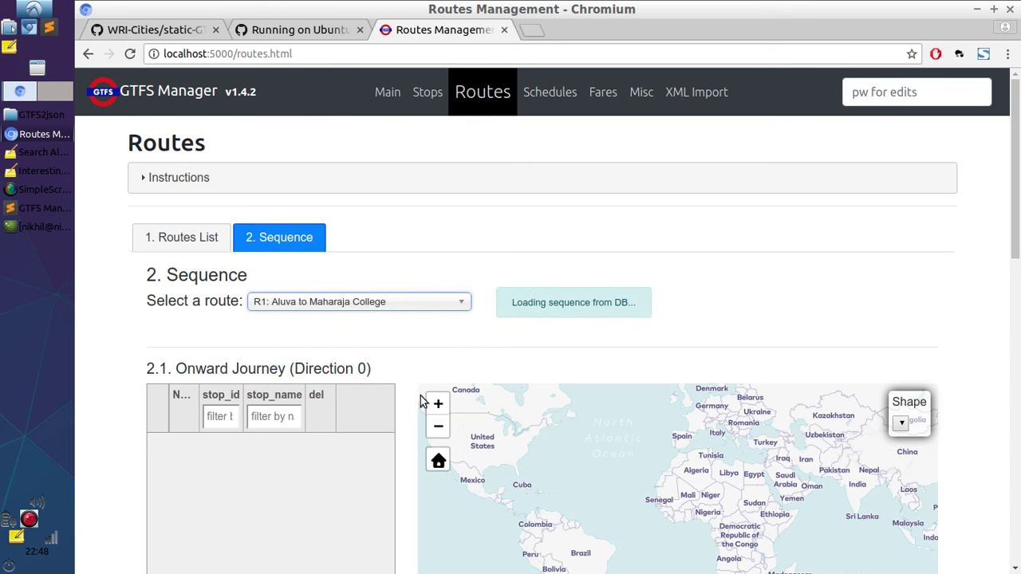
scroll(409, 409, "down", 4)
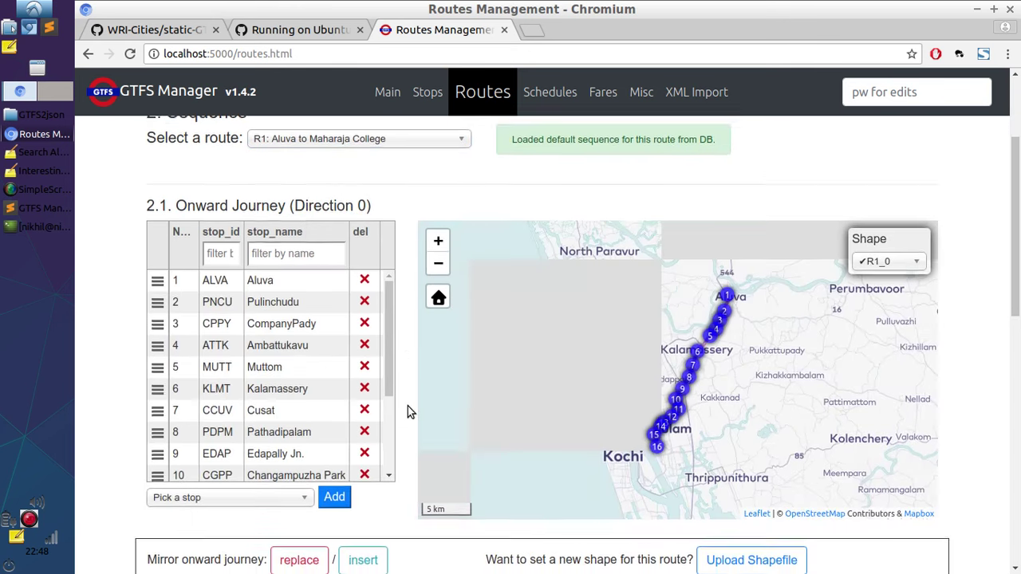
scroll(408, 412, "down", 8)
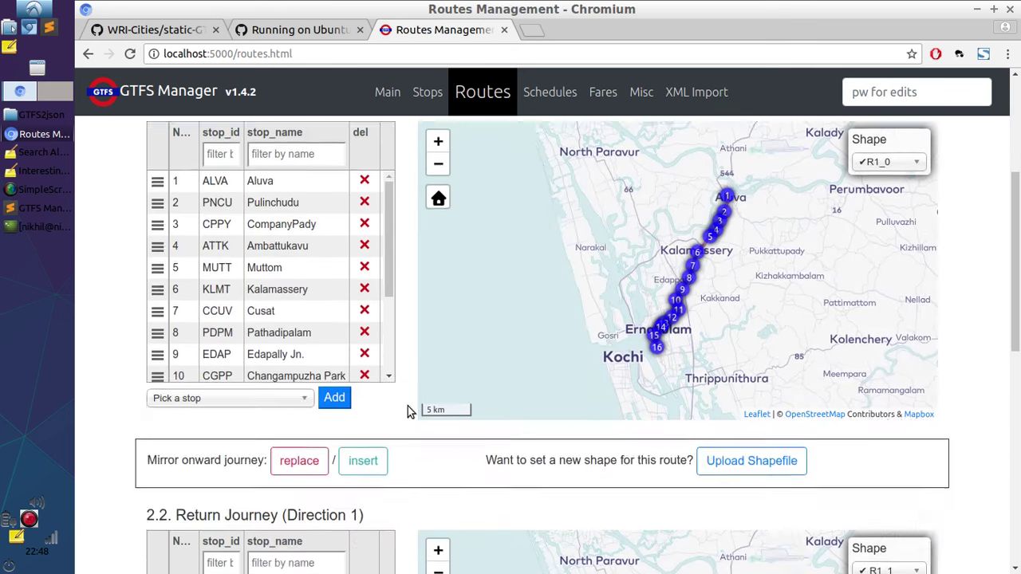
scroll(408, 408, "down", 4)
scroll(408, 408, "up", 12)
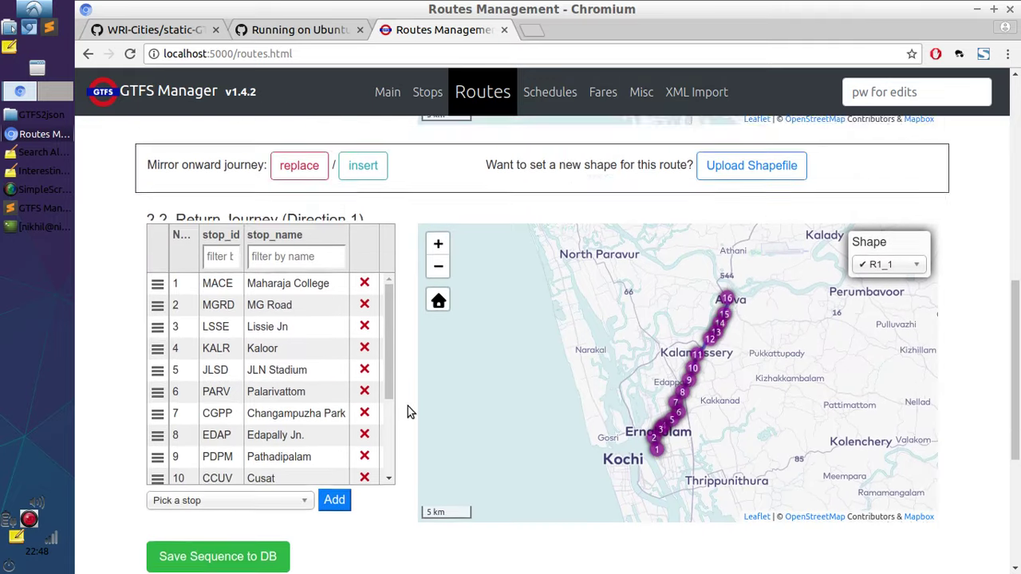
- Examine the stop markers and route shape up close on the onward journey's map, around Kalamassery and Muttom
scroll(407, 411, "down", 1)
scroll(678, 410, "up", 1)
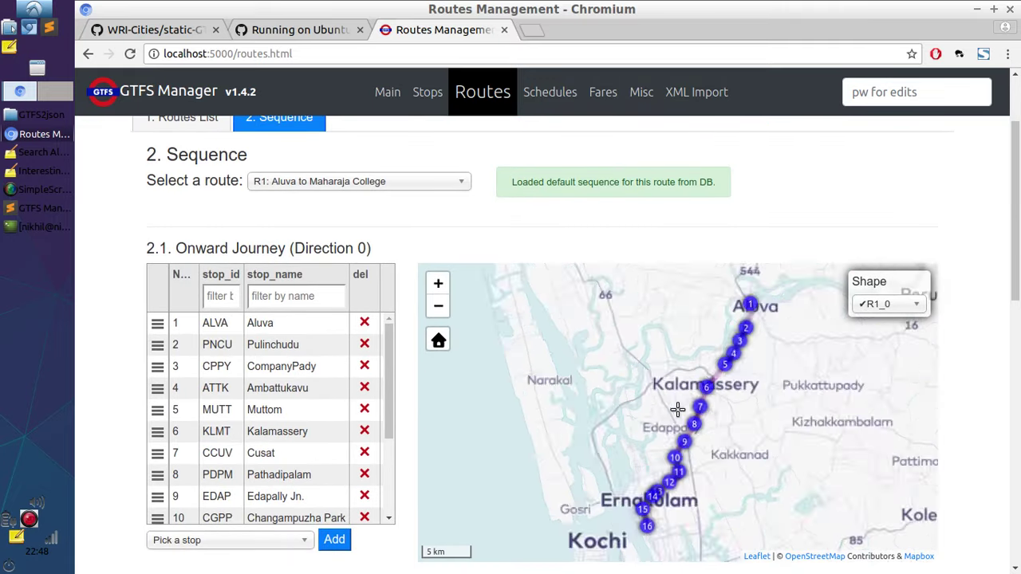
scroll(721, 403, "up", 3)
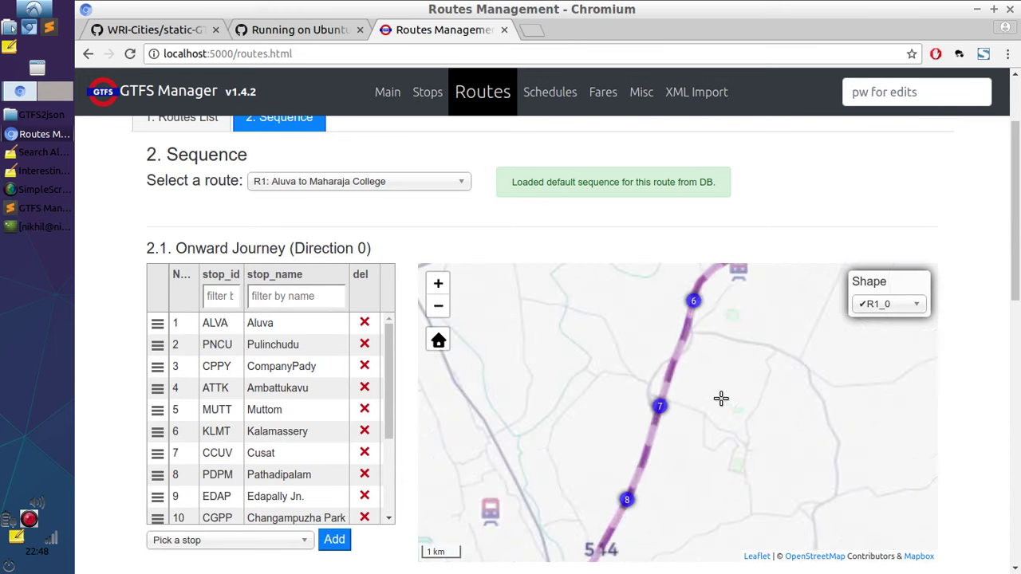
left_click(680, 370)
scroll(680, 370, "up", 2)
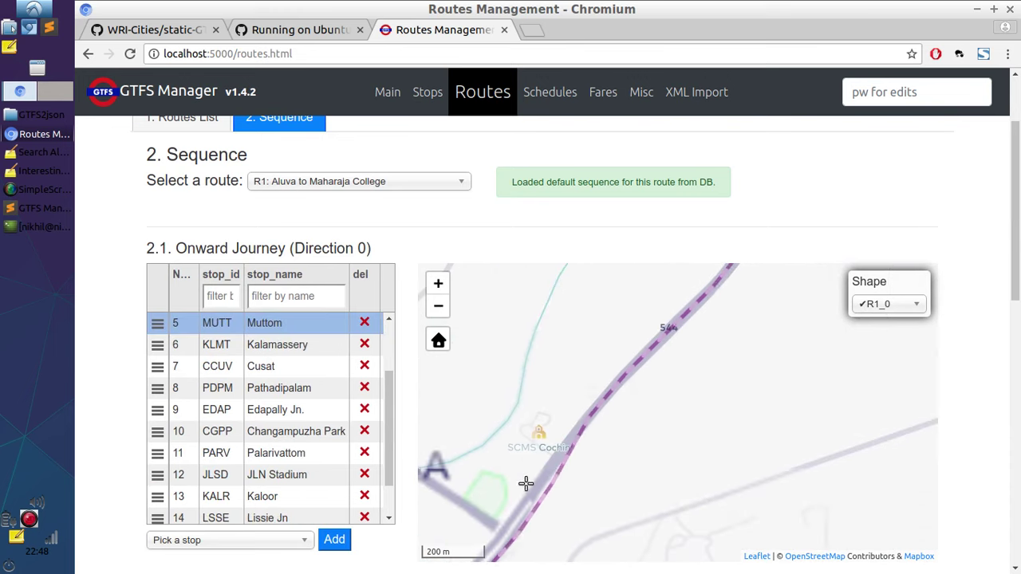
- Locate Kalamassery, Cusat, Pathadipalam and Edapally Jn. on the onward journey's map, and restore the map's full-route view
left_click(157, 348)
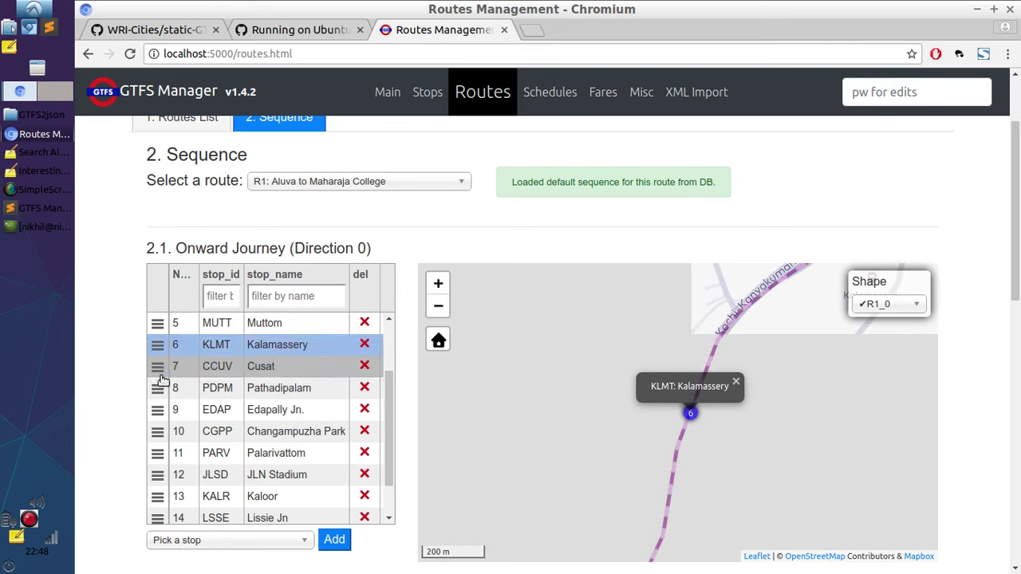
left_click(160, 372)
left_click(162, 391)
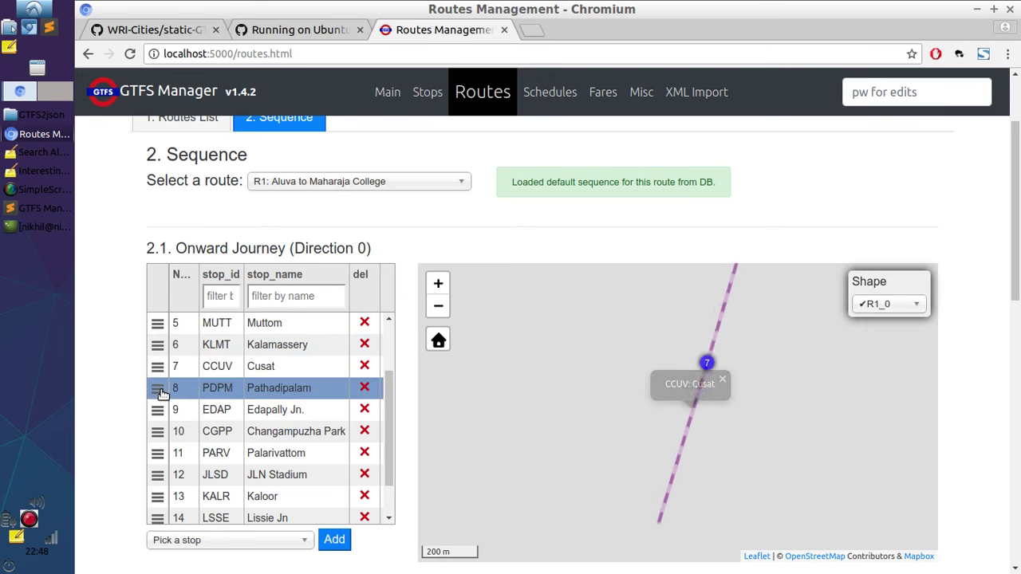
left_click(159, 413)
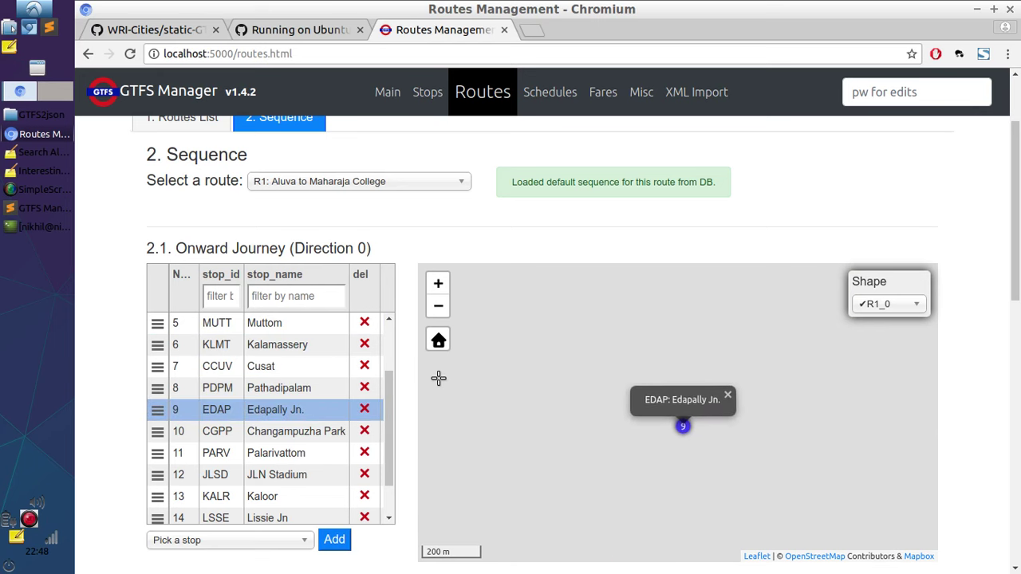
left_click(438, 306)
left_click(438, 341)
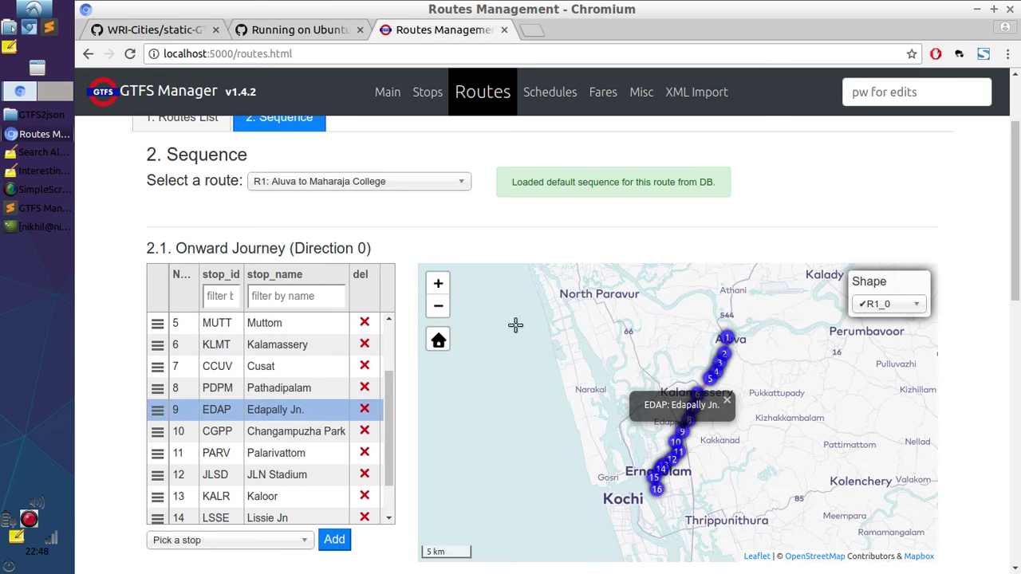
- Preview shape R1_1 on the onward journey's map and switch the shape back to the saved default R1_0
left_click(438, 284)
left_click(438, 284)
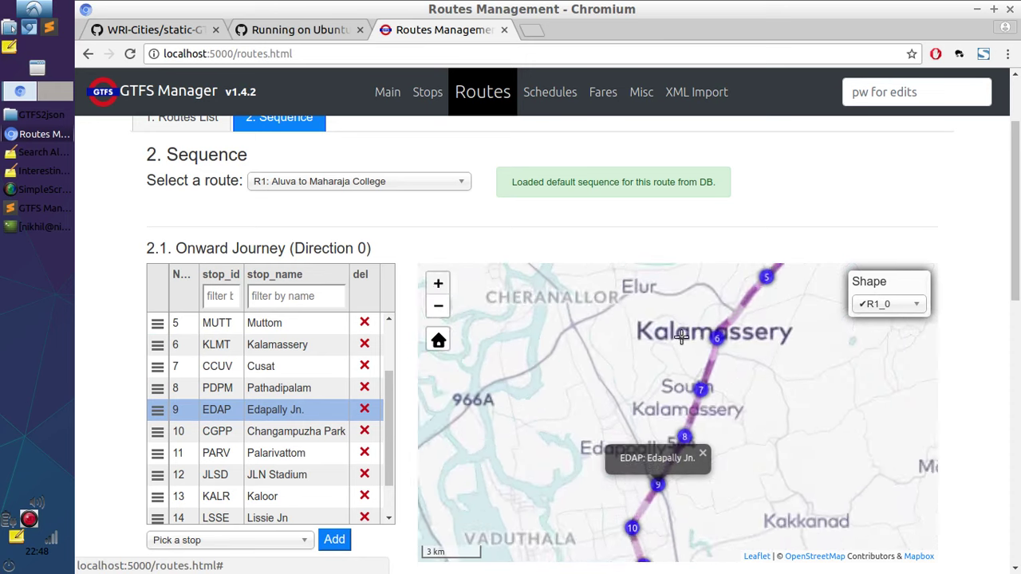
left_click(874, 306)
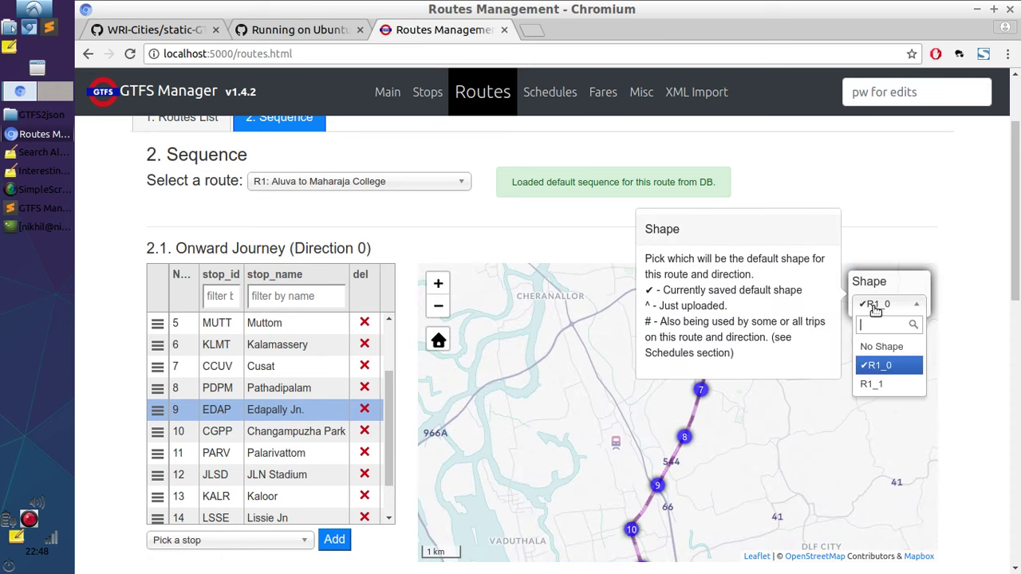
left_click(888, 386)
scroll(718, 391, "up", 1)
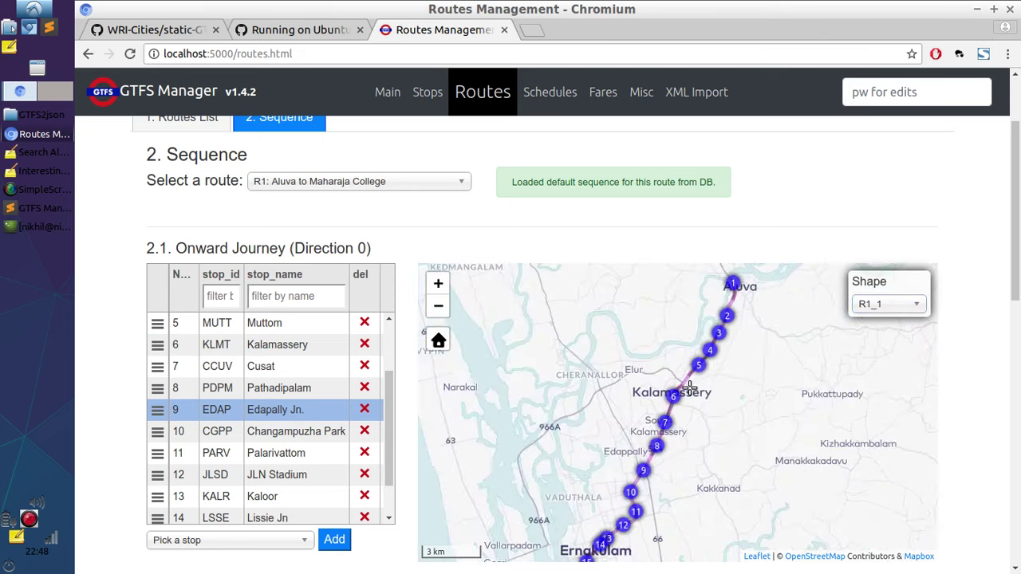
scroll(689, 388, "up", 1)
left_click(871, 305)
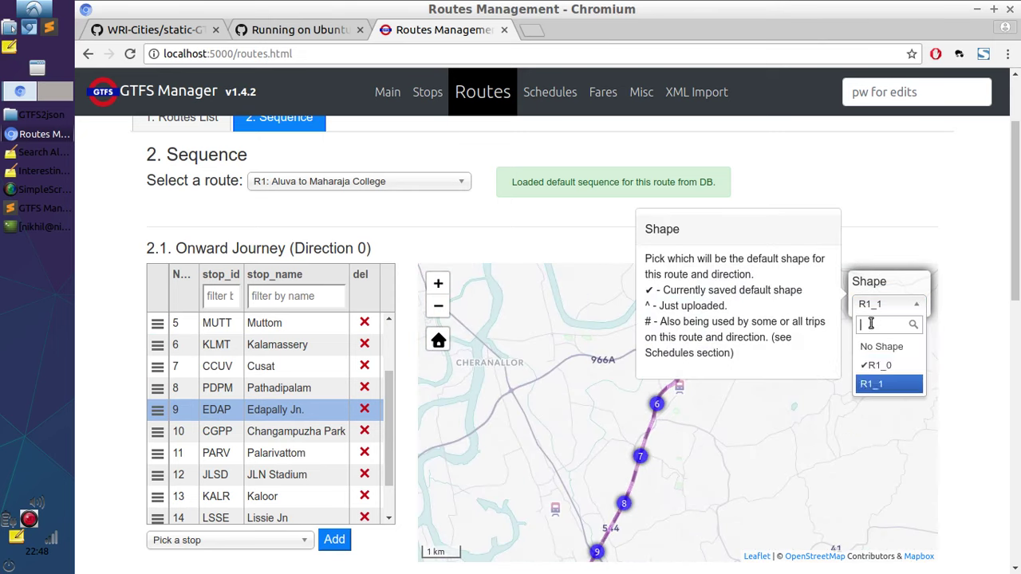
left_click(878, 366)
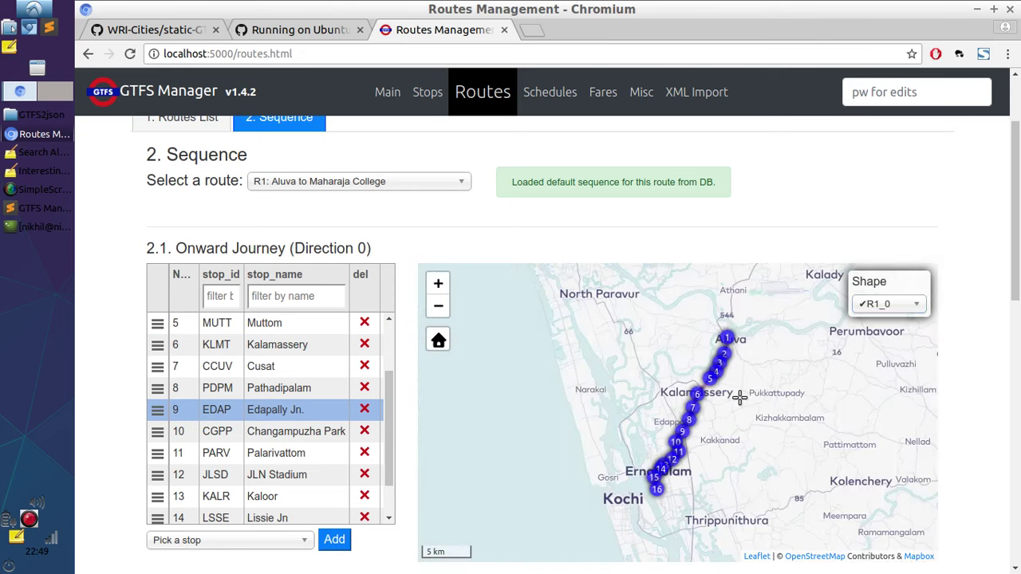
scroll(741, 397, "up", 1)
left_click_drag(587, 431, 642, 384)
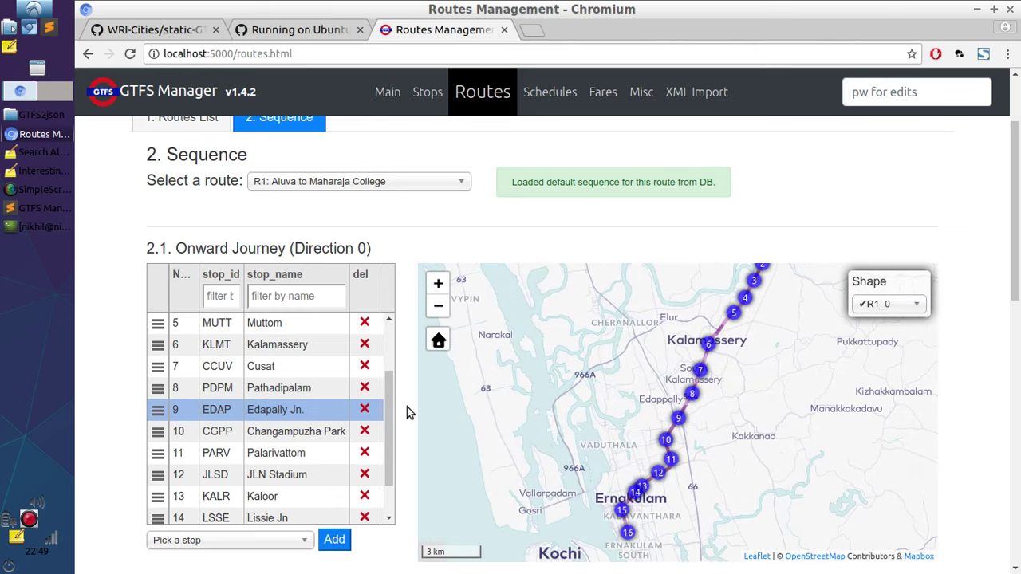
- Review the options for mirroring the onward journey, then examine the return journey's stop list and map
scroll(407, 402, "down", 3)
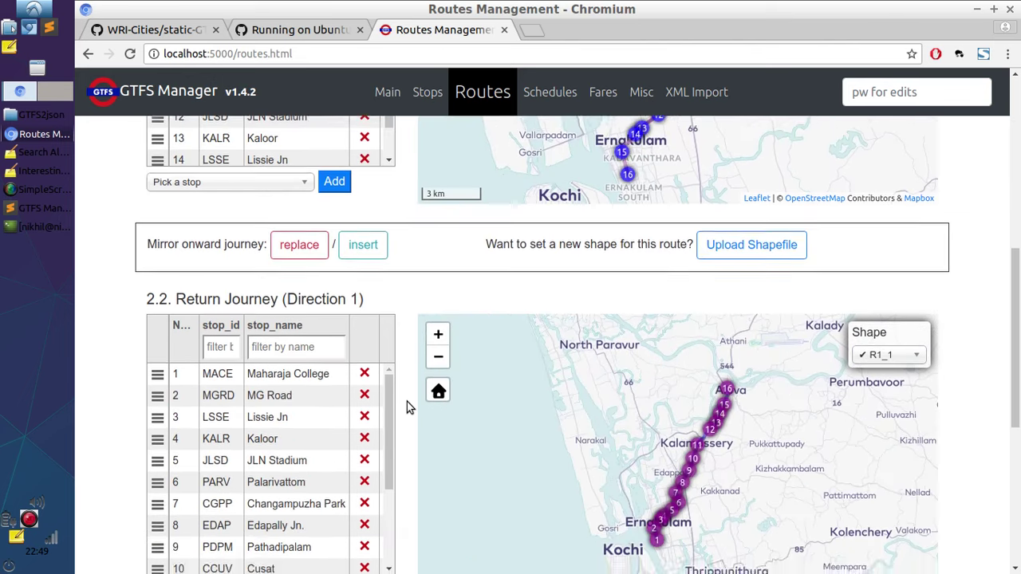
scroll(407, 402, "up", 2)
scroll(407, 401, "down", 1)
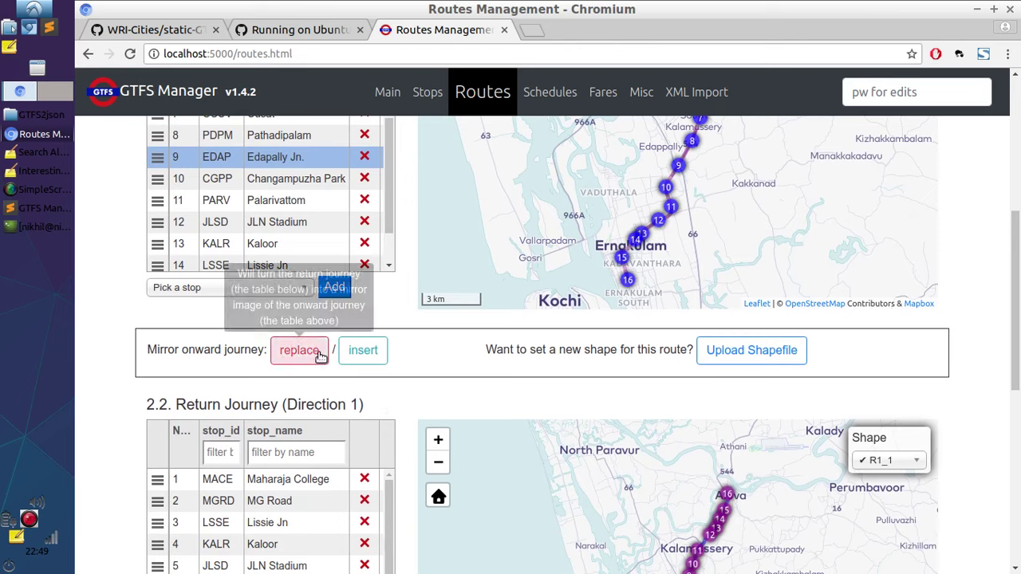
scroll(399, 468, "down", 3)
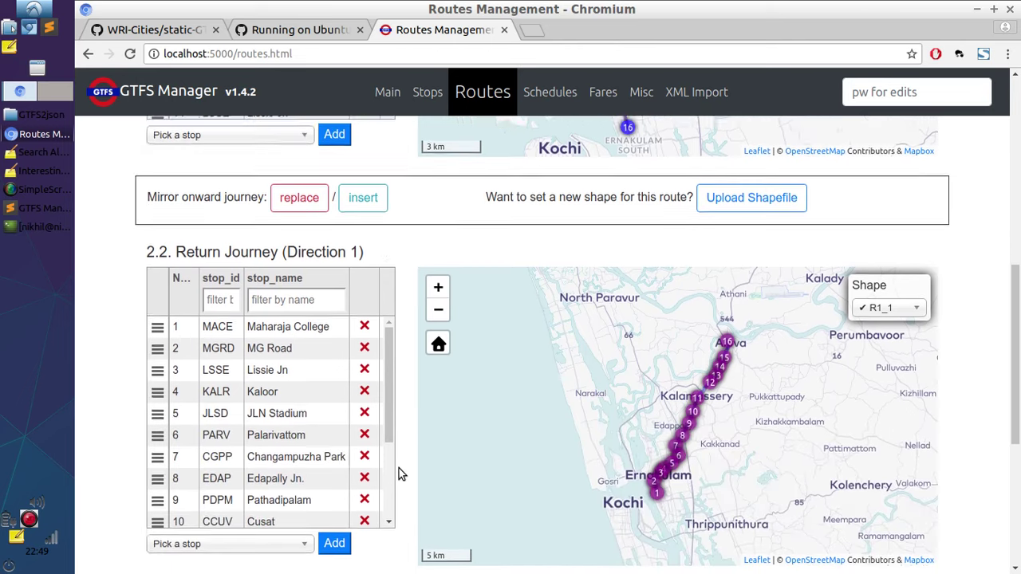
scroll(683, 292, "up", 3)
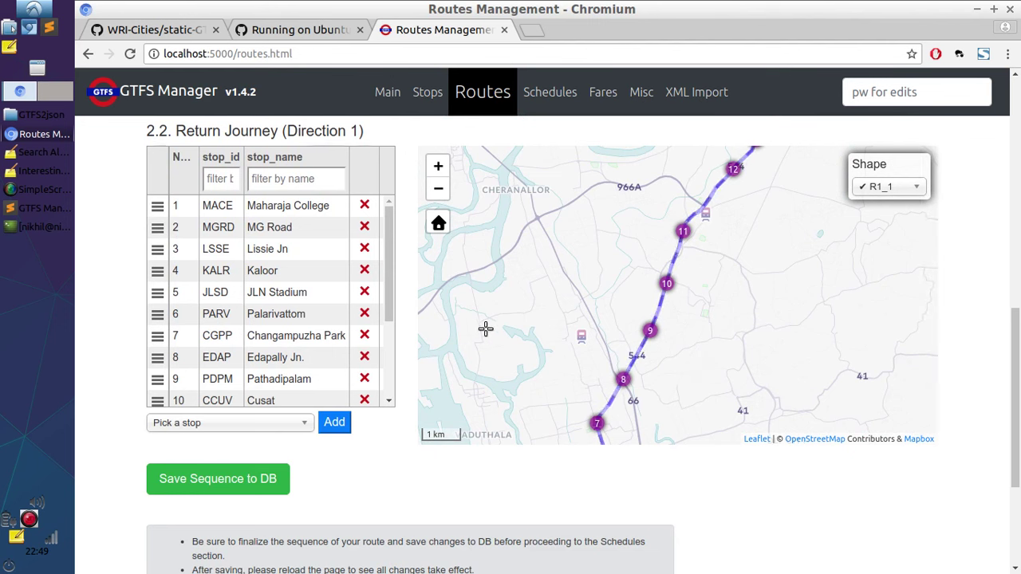
scroll(409, 340, "up", 7)
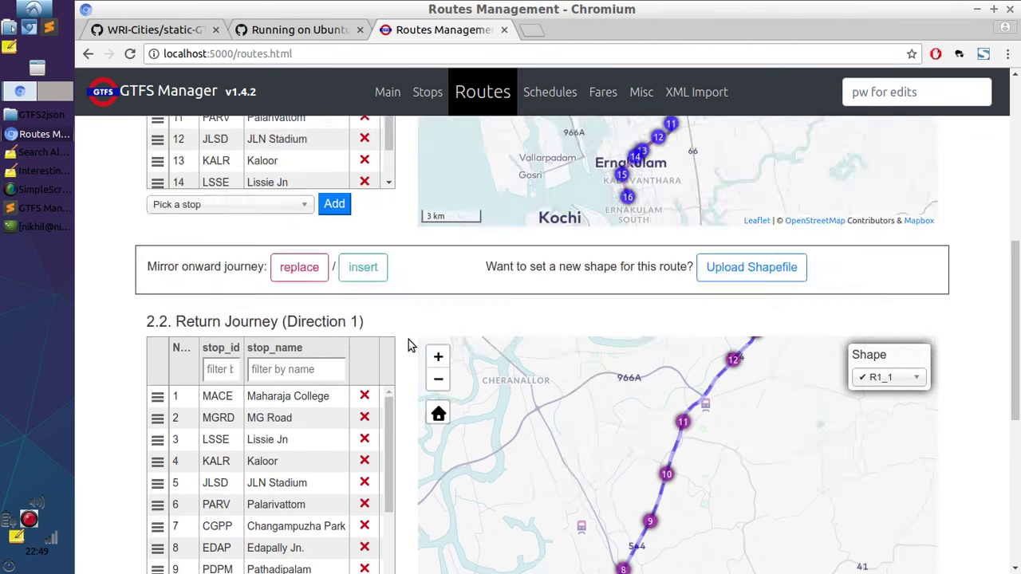
- Open the Schedules page, expand its instructions to view them, and collapse them again
left_click(545, 89)
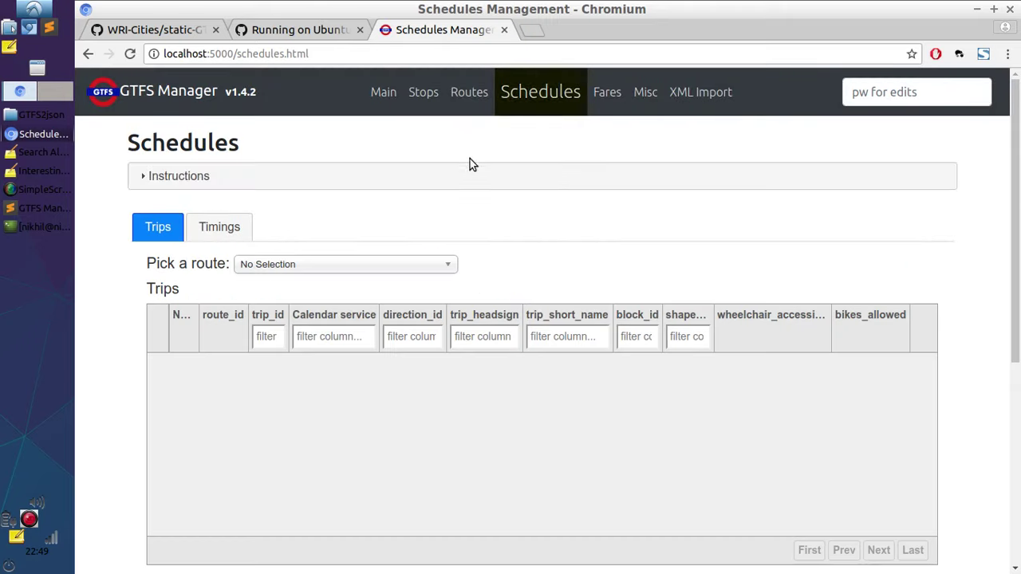
left_click(370, 176)
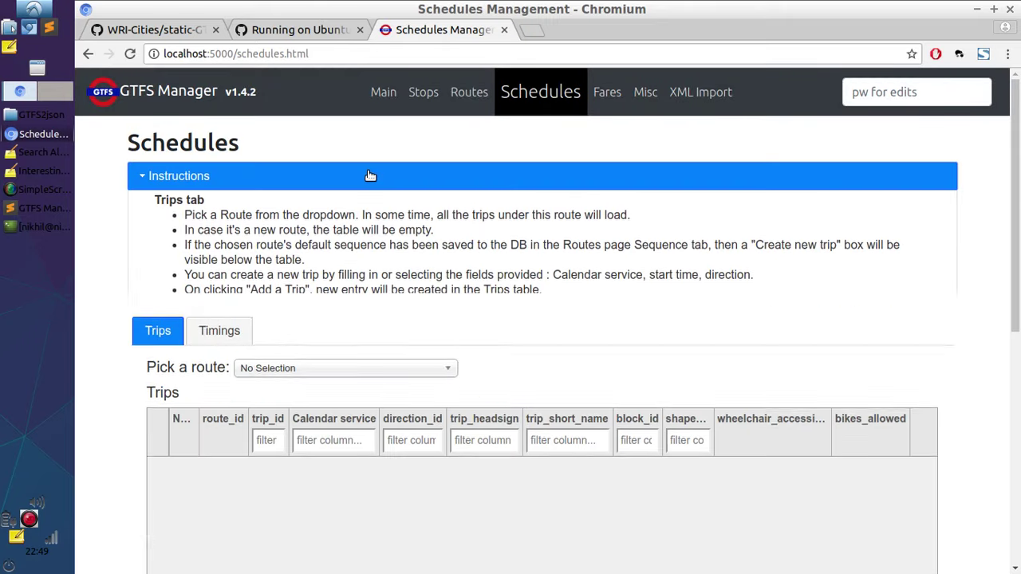
left_click(370, 176)
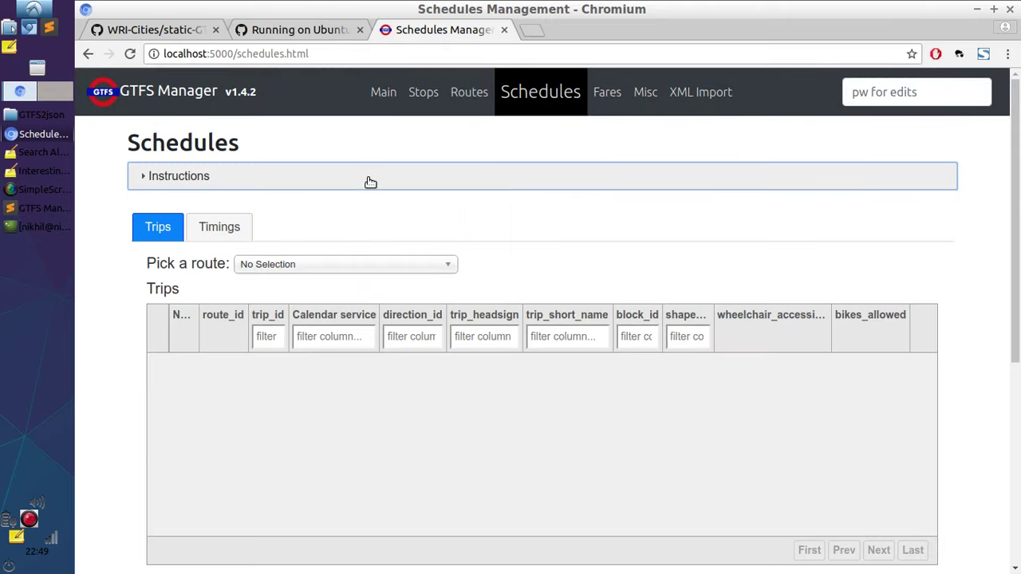
- Load the trips of route "R1-Aluva to Maharaja College" and look over the trips table and new-trip form
left_click(271, 264)
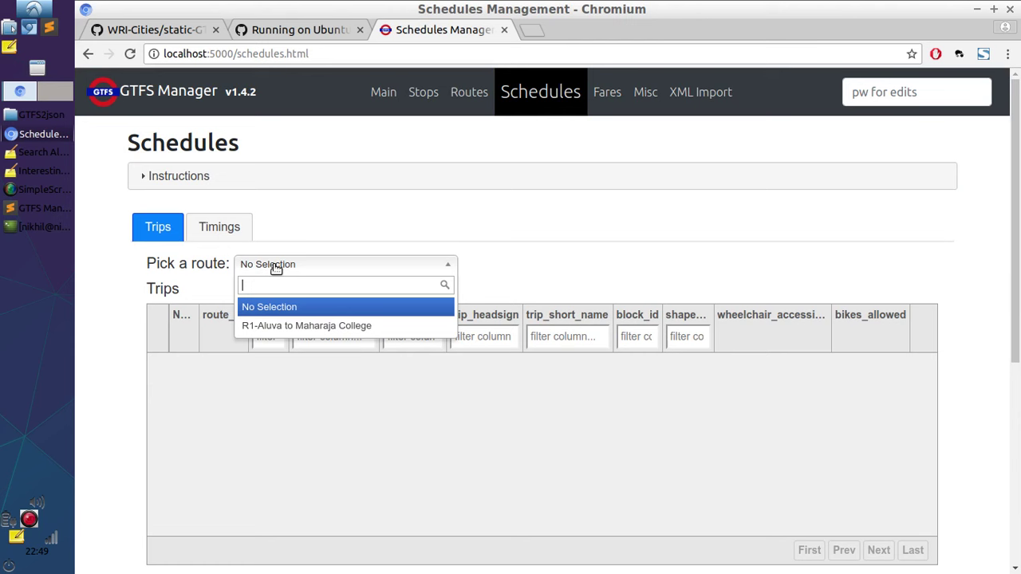
left_click(278, 324)
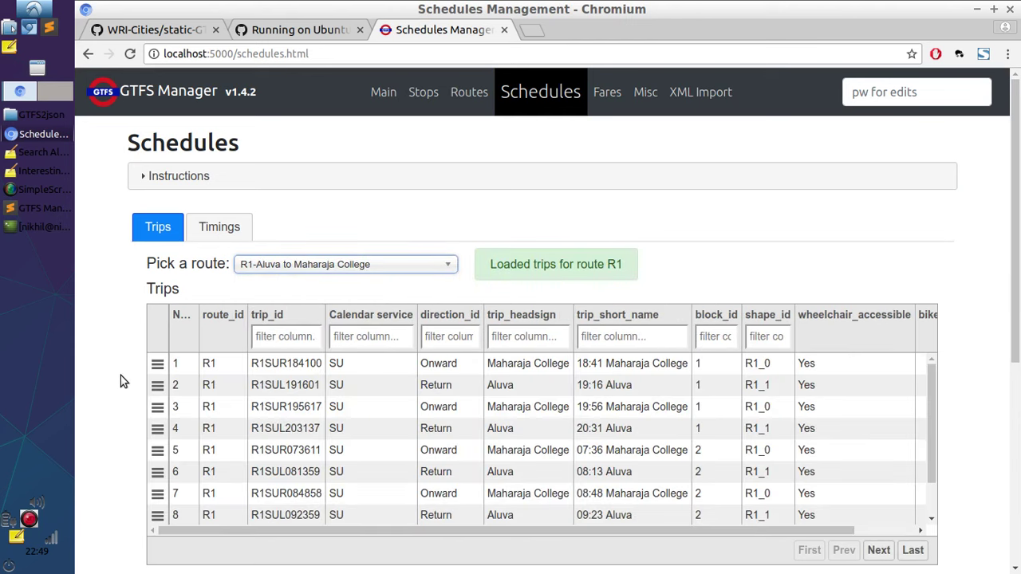
scroll(121, 381, "down", 5)
scroll(120, 381, "down", 2)
scroll(120, 381, "up", 3)
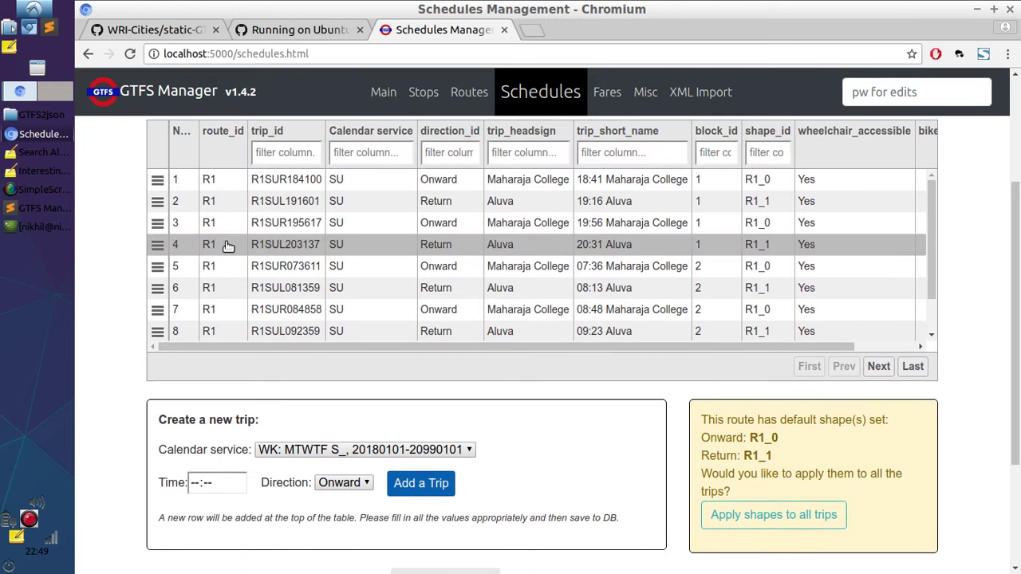
- Select several trips in the table, ending with R1SUR184100, and view the chosen trip in the timings section
left_click(227, 245)
left_click(230, 293)
left_click(235, 316)
scroll(244, 267, "down", 1)
scroll(244, 267, "up", 1)
scroll(88, 269, "up", 4)
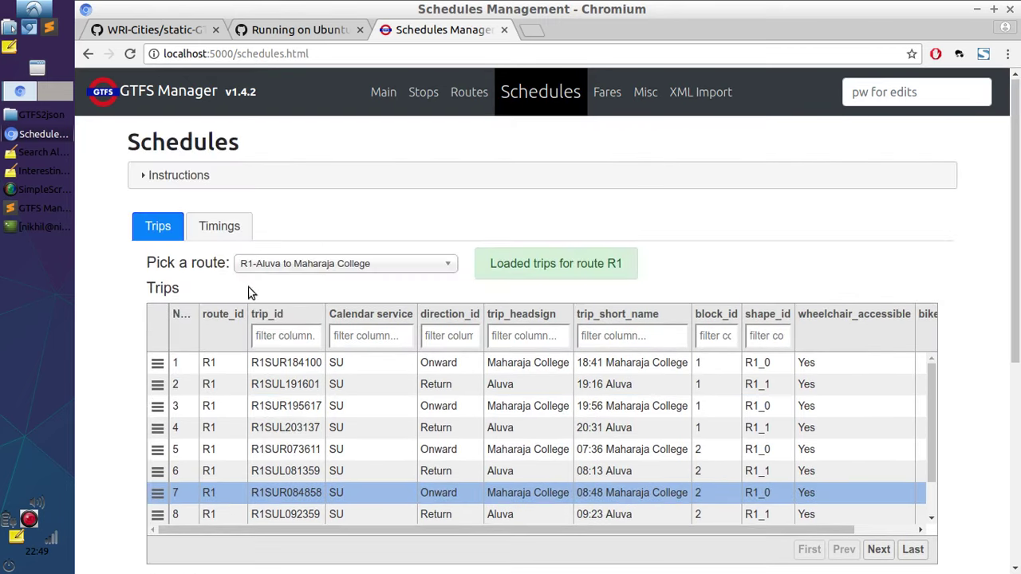
left_click(260, 365)
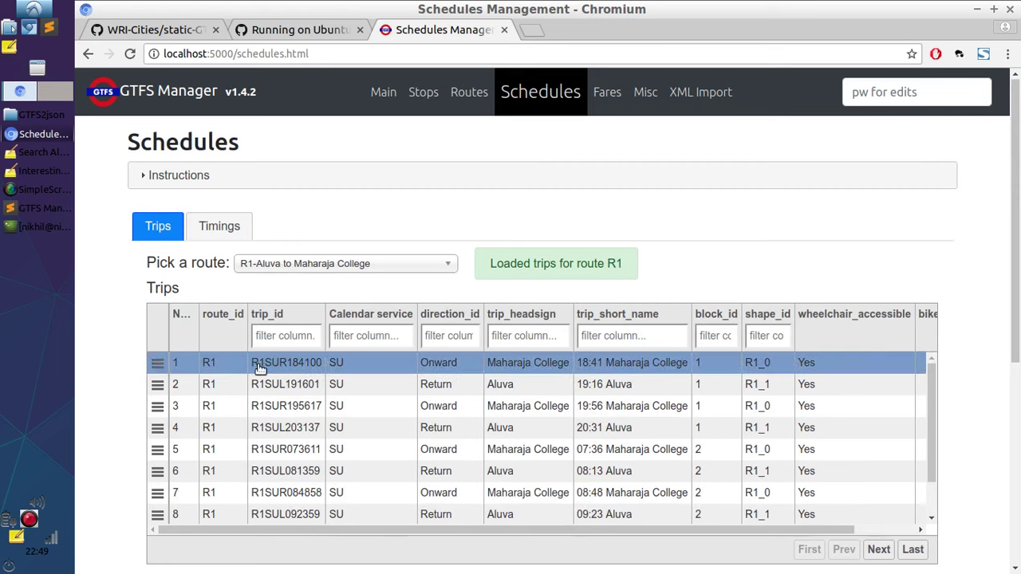
left_click(220, 228)
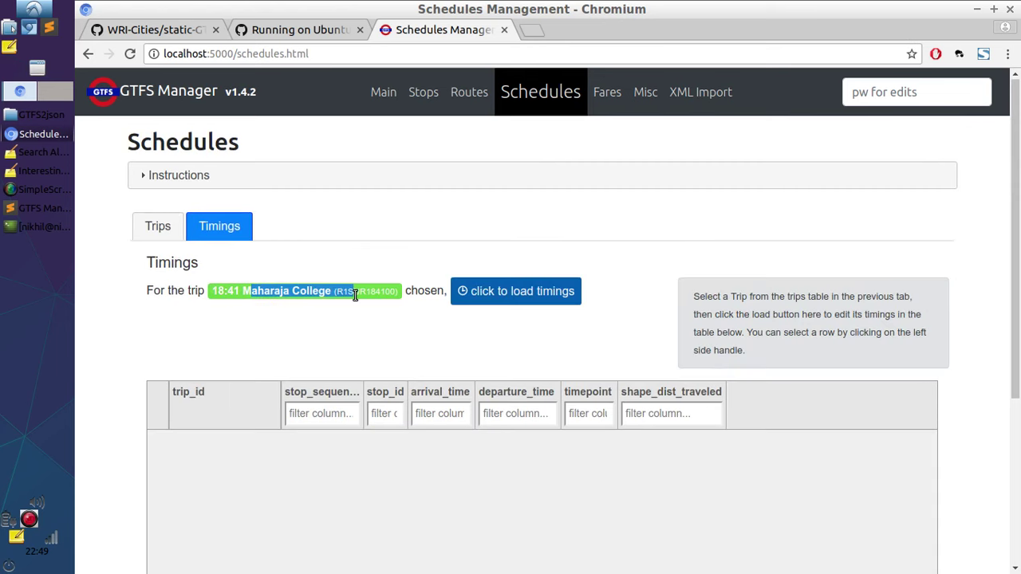
- Choose the 19:16 Aluva trip (R1SUL191601) instead, load its timings and look over its stop times
left_click(151, 230)
left_click(201, 387)
left_click(225, 229)
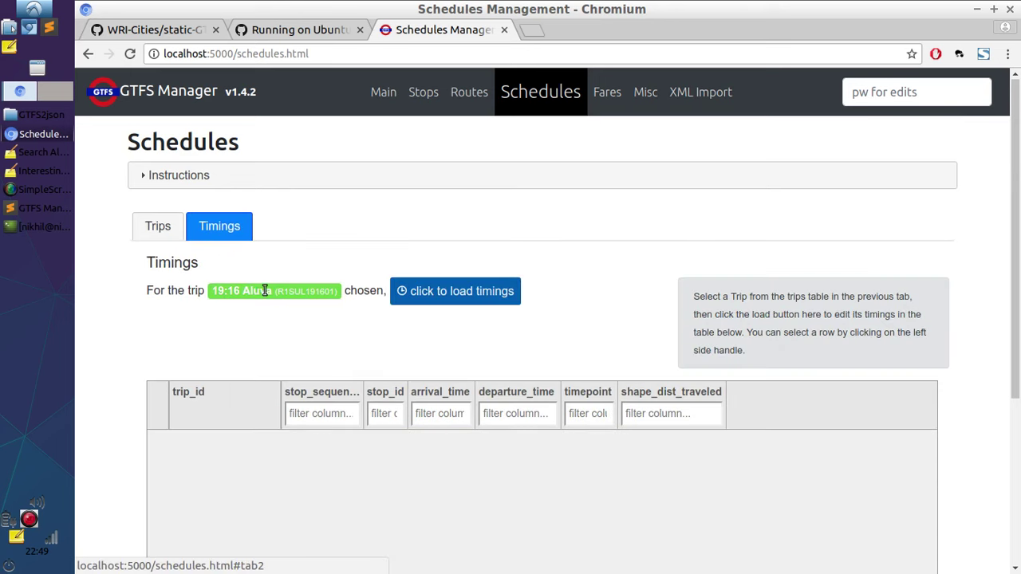
left_click(446, 292)
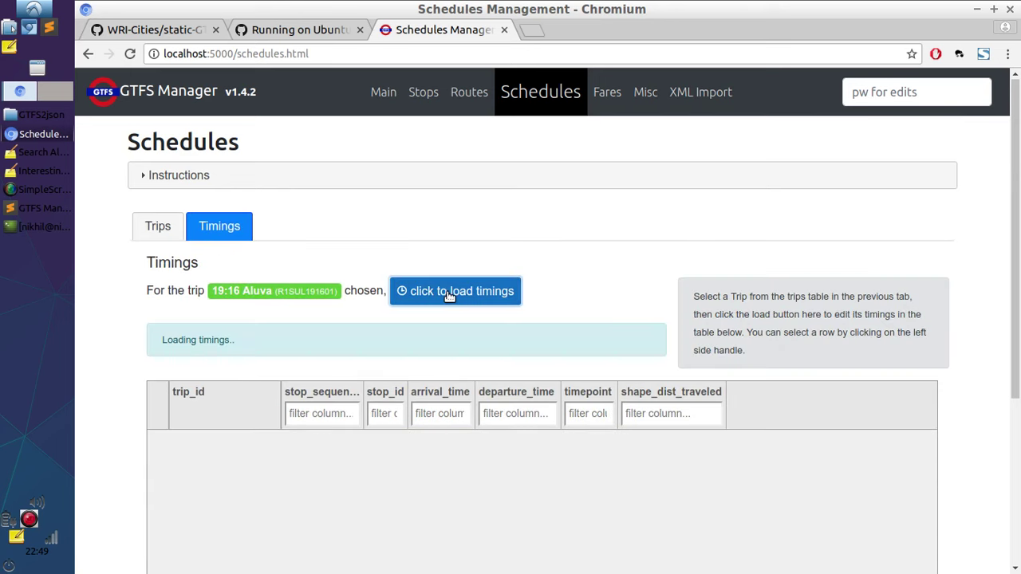
scroll(104, 421, "down", 3)
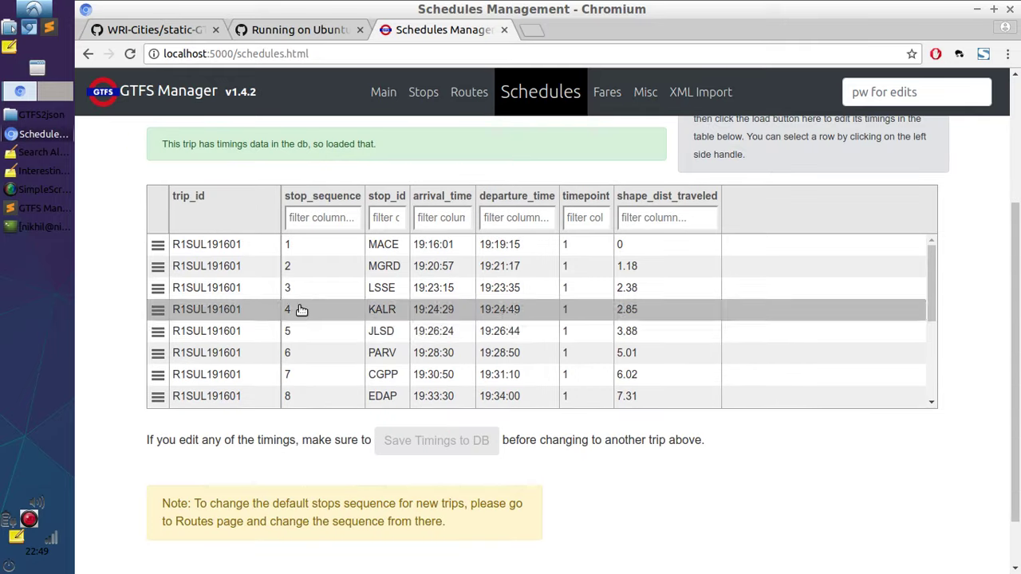
scroll(335, 329, "down", 4)
scroll(335, 330, "up", 4)
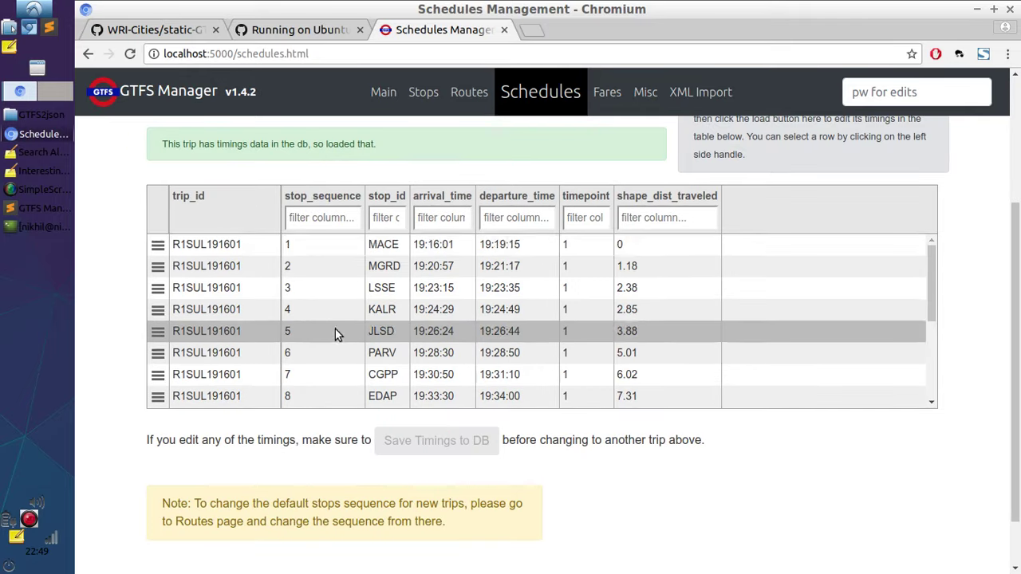
scroll(471, 183, "up", 3)
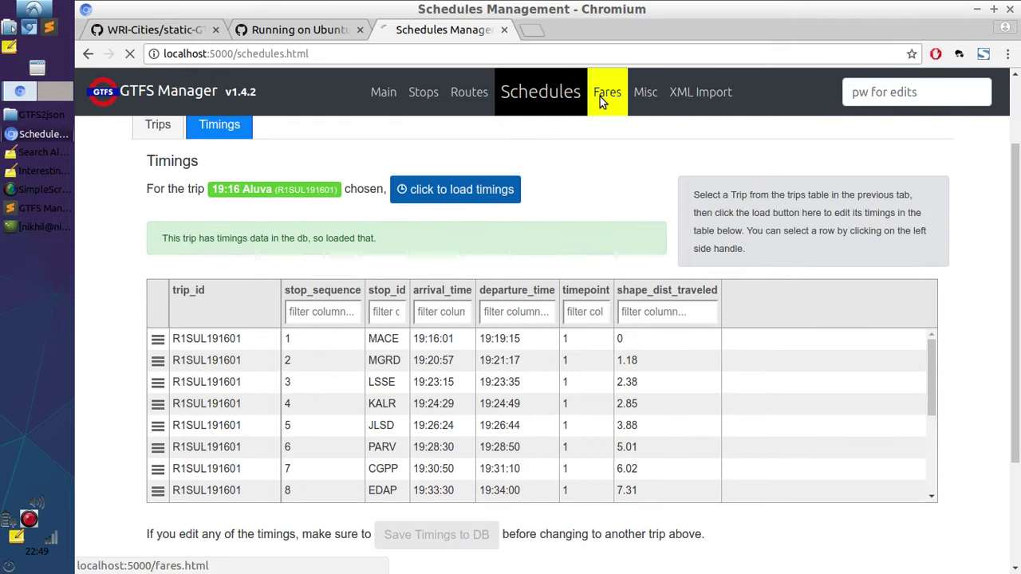
- Open the Fares page, inspect the pivoted fare rules, and open the fare cell in row ATTK, column ALVA for editing
left_click(600, 97)
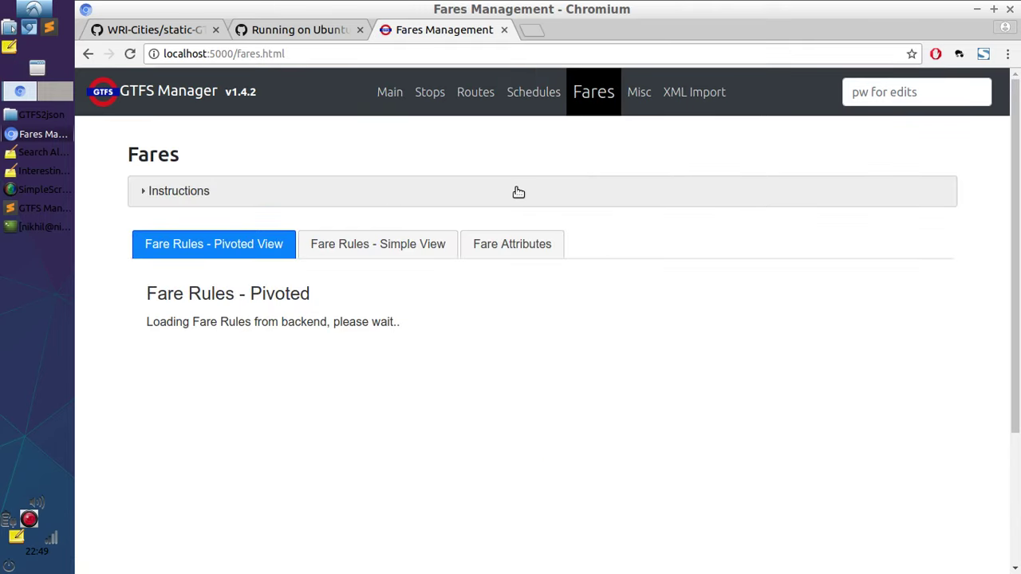
scroll(406, 427, "down", 2)
scroll(407, 390, "up", 2)
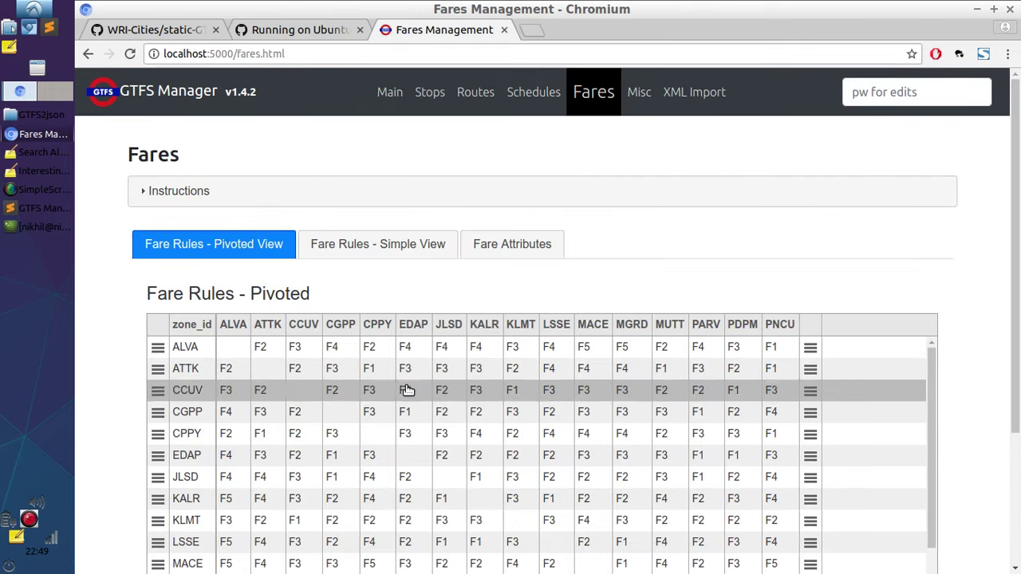
left_click(420, 369)
left_click(424, 368)
left_click(231, 370)
left_click(231, 373)
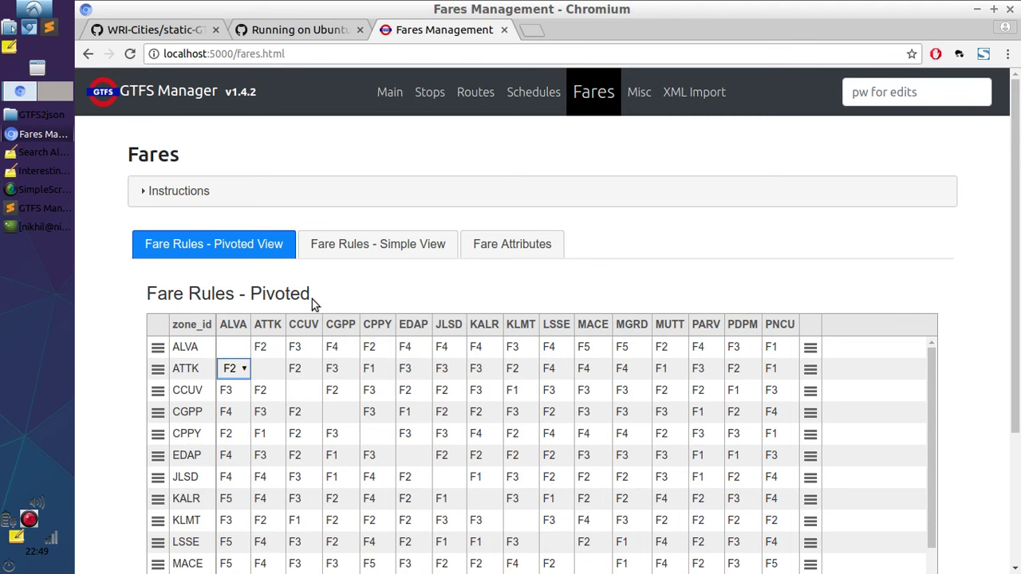
- Show the simple view of the fare rules and look over the rules table and the new-rule form
left_click(383, 247)
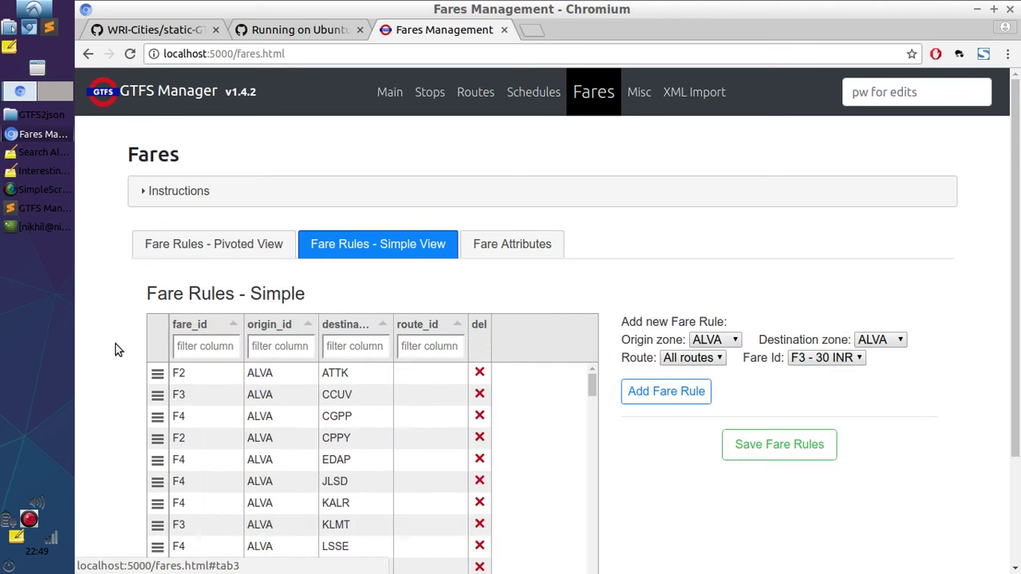
scroll(210, 444, "down", 5)
scroll(210, 444, "up", 5)
scroll(88, 441, "down", 4)
scroll(112, 358, "up", 2)
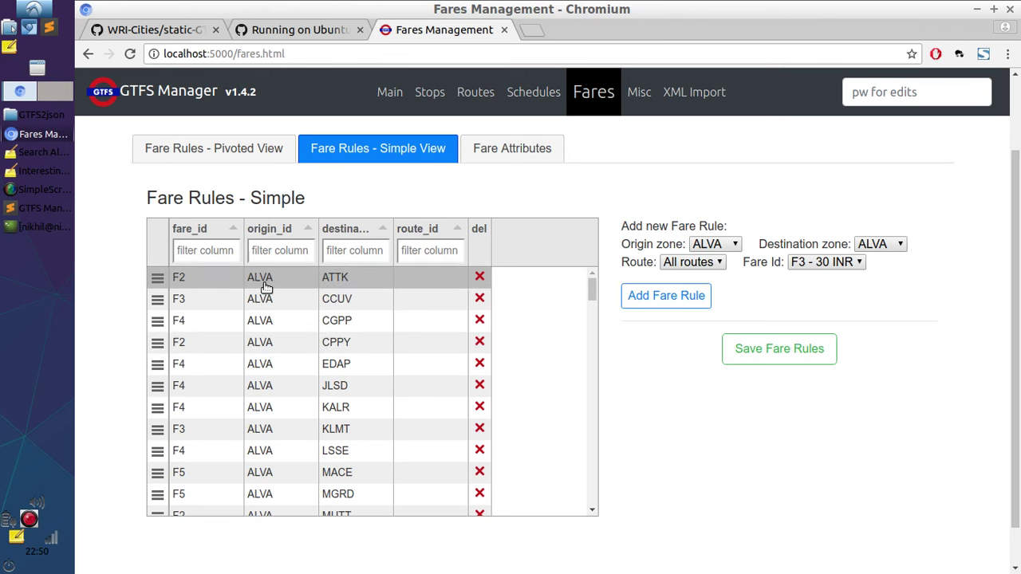
- Return to the pivoted fare rules and view the fare options for row ALVA, column ATTK, leaving the fare as it is
left_click(235, 156)
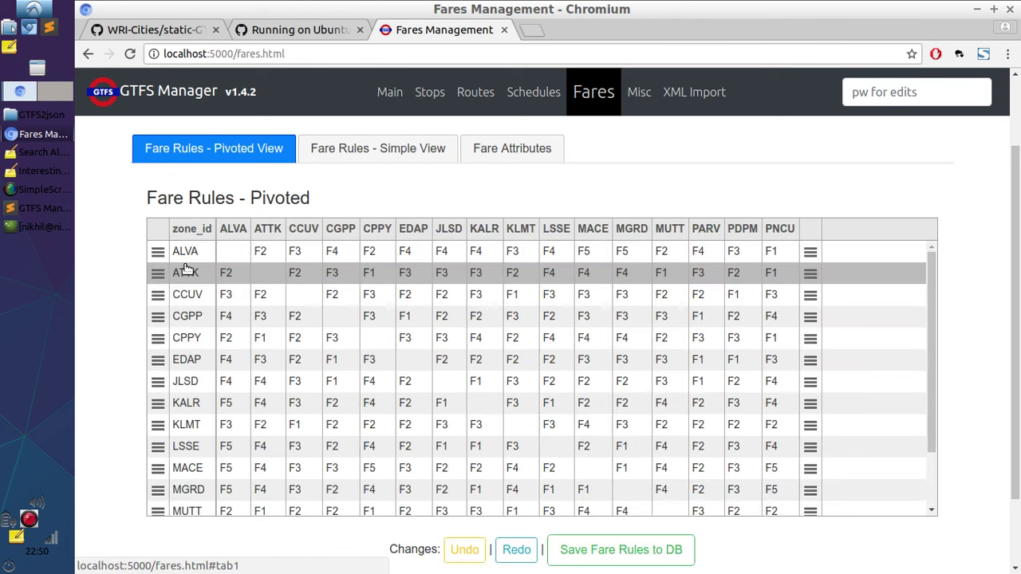
left_click(272, 253)
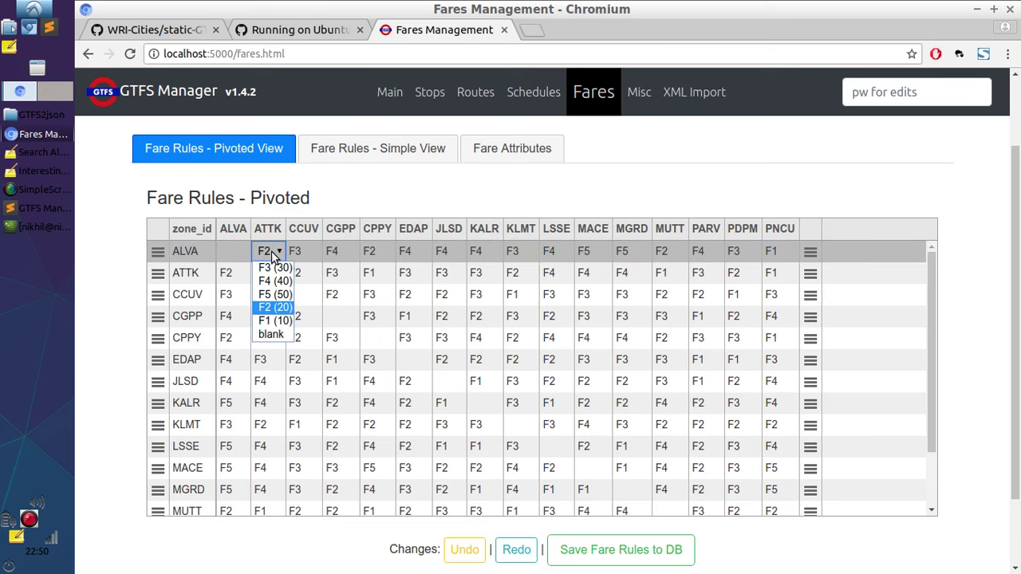
left_click(356, 128)
- Show the fare attributes and look over the fare IDs with their prices and the form for adding or editing a fare
left_click(499, 146)
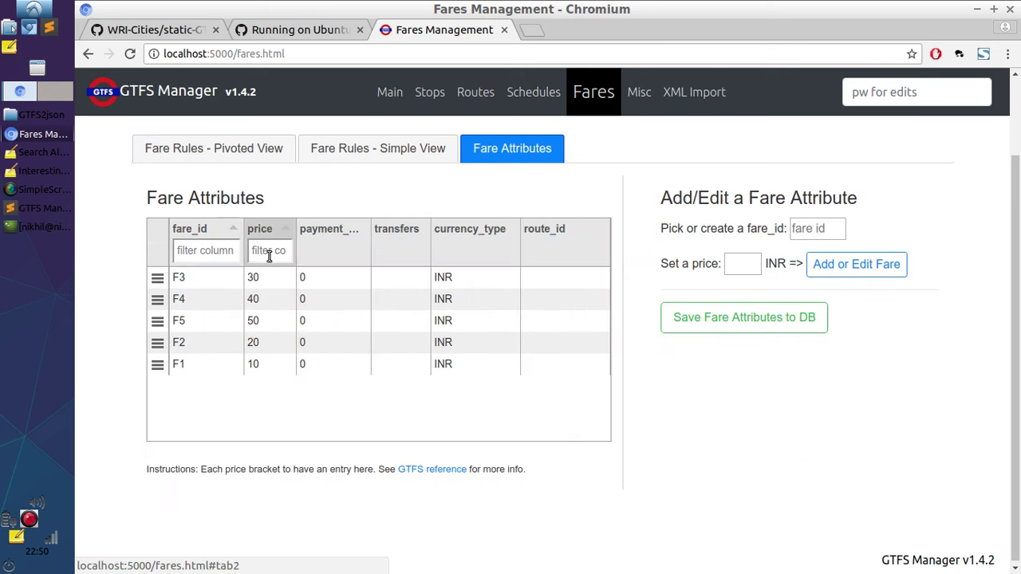
left_click(204, 279)
left_click(217, 322)
left_click(224, 364)
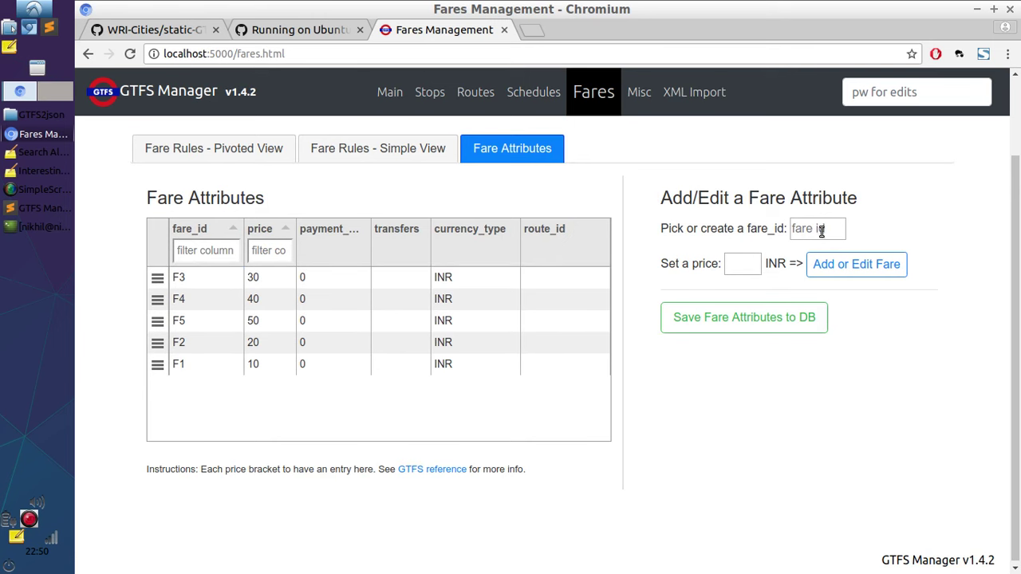
scroll(611, 276, "up", 3)
- Open the Misc page and look over its agency info, calendar and translations sections
left_click(650, 92)
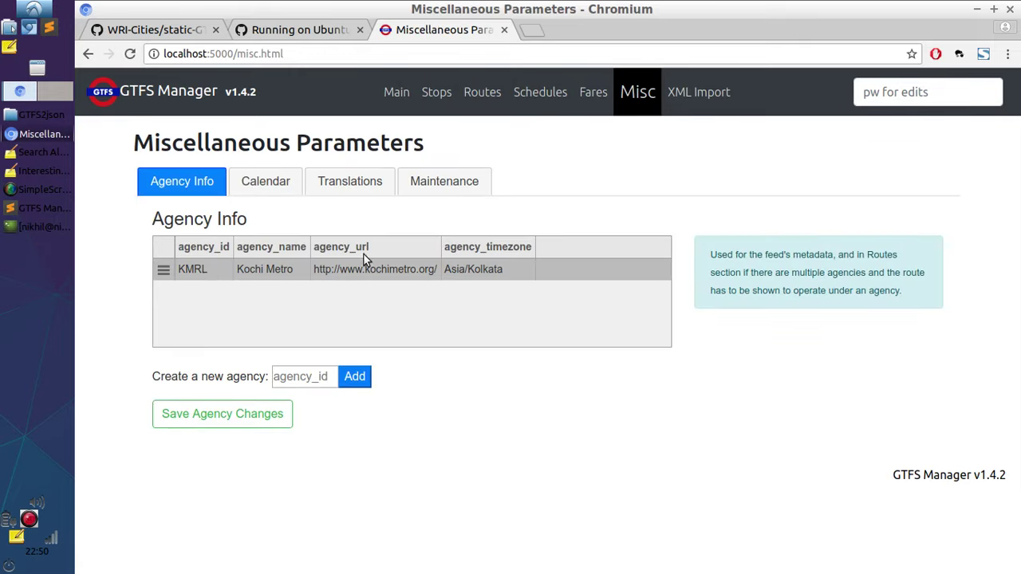
left_click(262, 180)
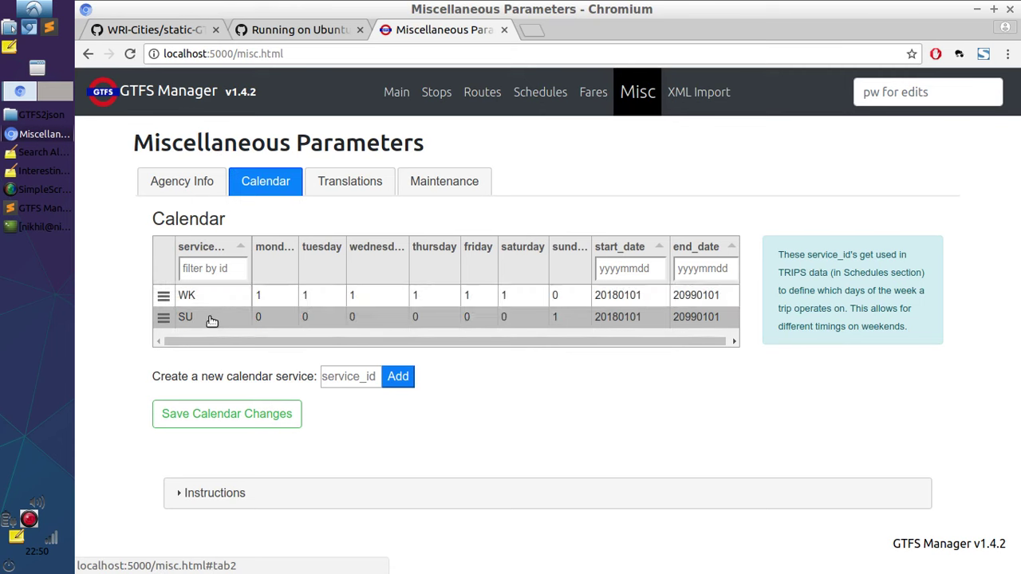
left_click(349, 178)
scroll(239, 392, "down", 5)
scroll(239, 392, "up", 5)
- Open the maintenance section and browse the list of IDs that can be renamed under Change UID
left_click(428, 183)
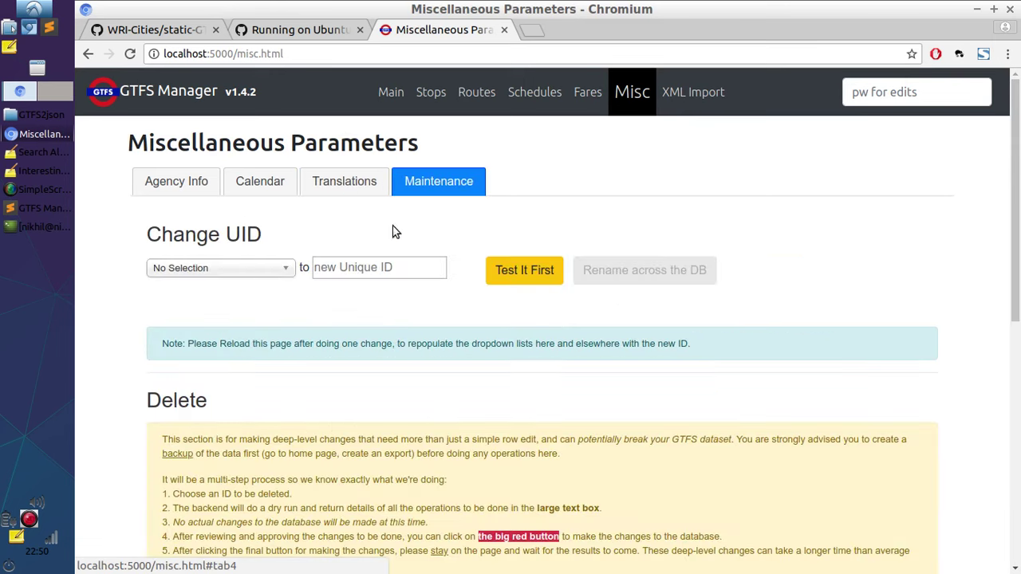
left_click(229, 273)
scroll(249, 374, "down", 10)
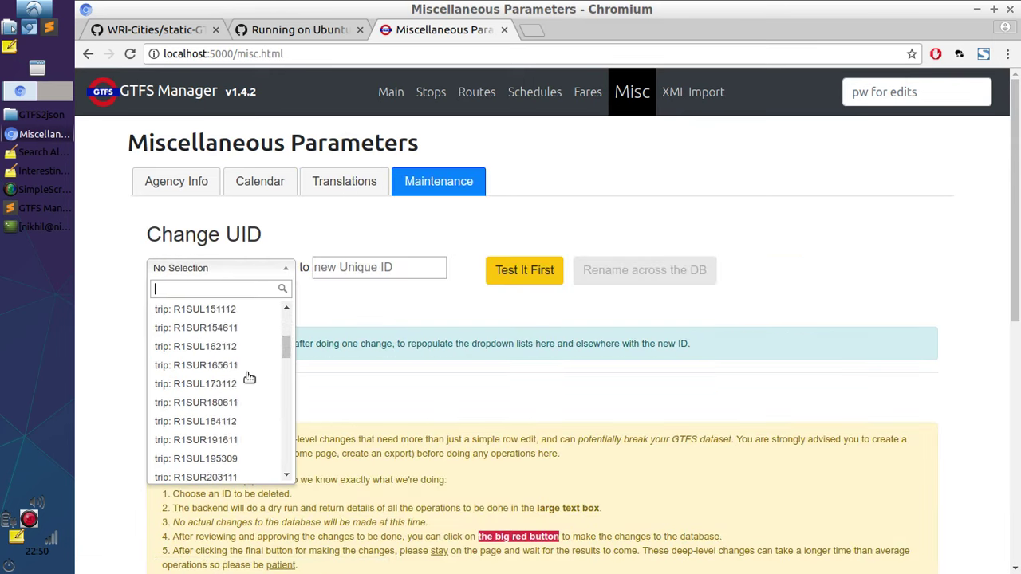
scroll(249, 375, "down", 2)
scroll(271, 367, "up", 15)
left_click(344, 421)
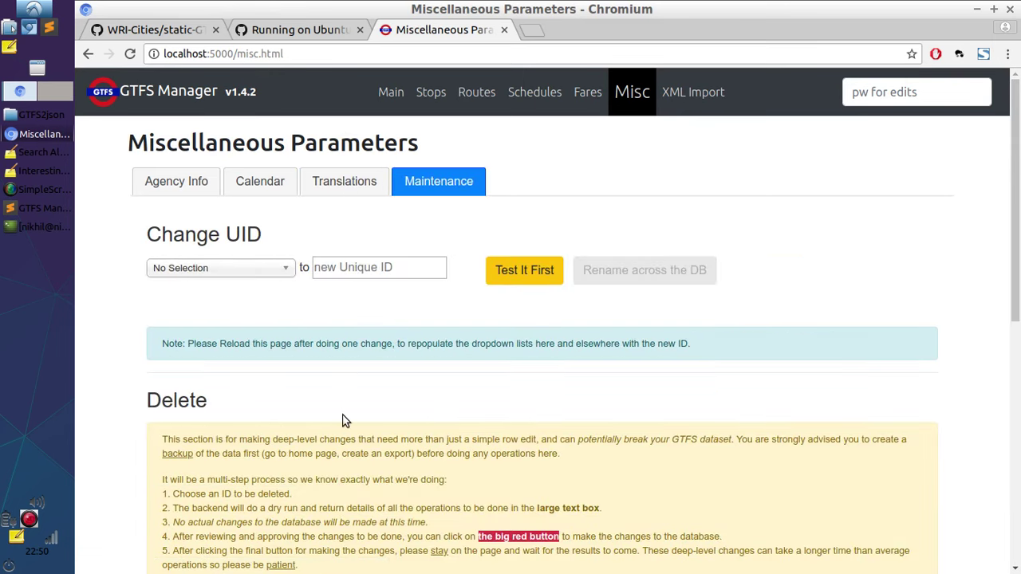
- Select stop ALVA under Delete a Stop and review the deletion dry run
scroll(344, 421, "down", 5)
scroll(324, 276, "down", 1)
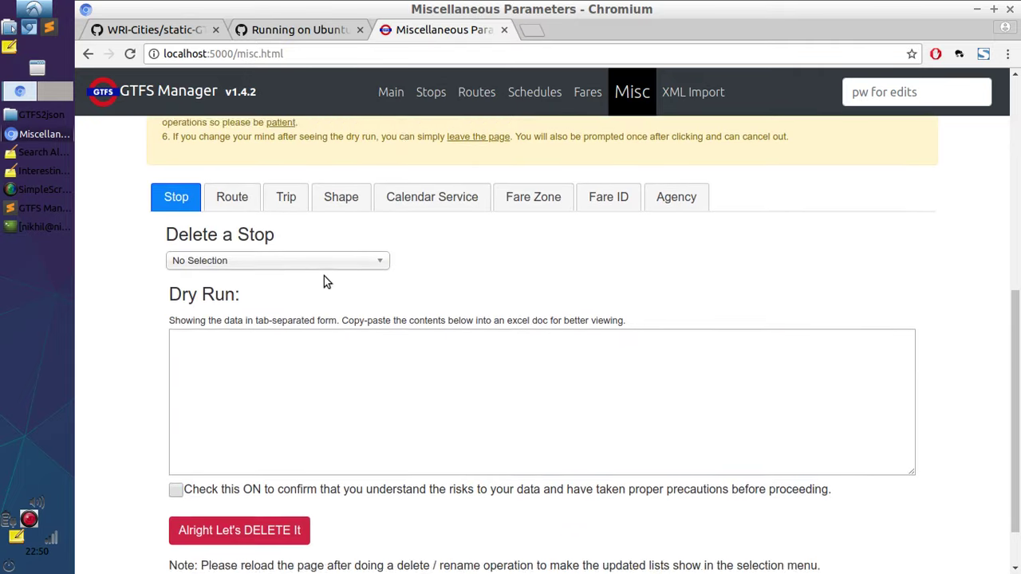
left_click(230, 275)
left_click(230, 336)
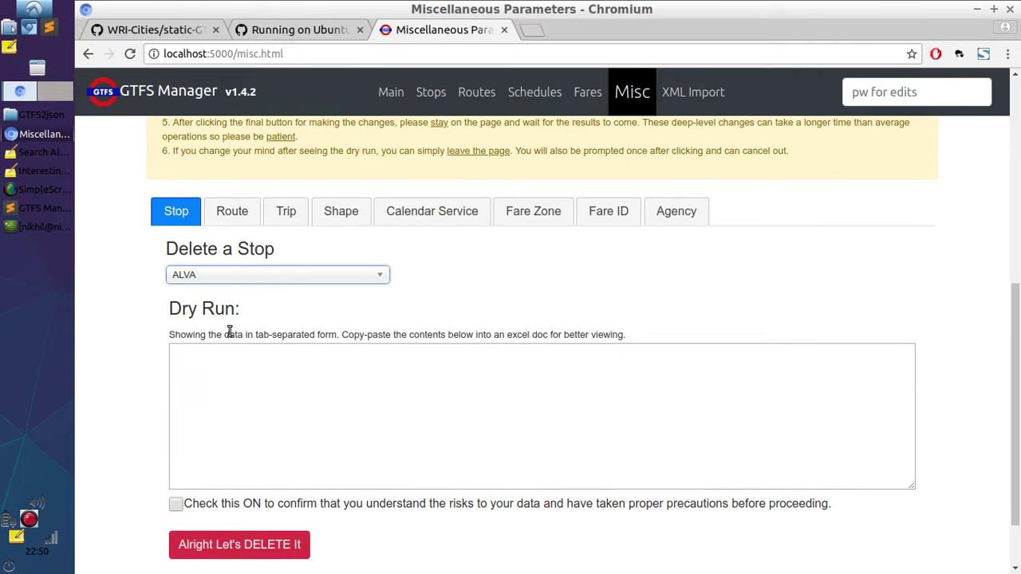
scroll(277, 413, "down", 6)
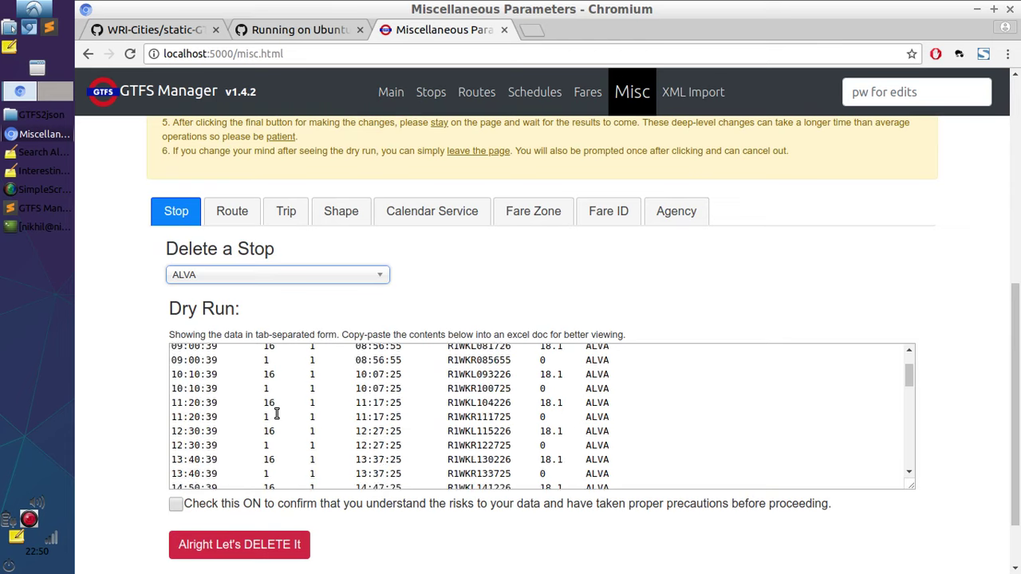
scroll(277, 413, "up", 10)
- Read the route deletion note, select route R1 under Delete a Route and review its dry run
left_click(232, 211)
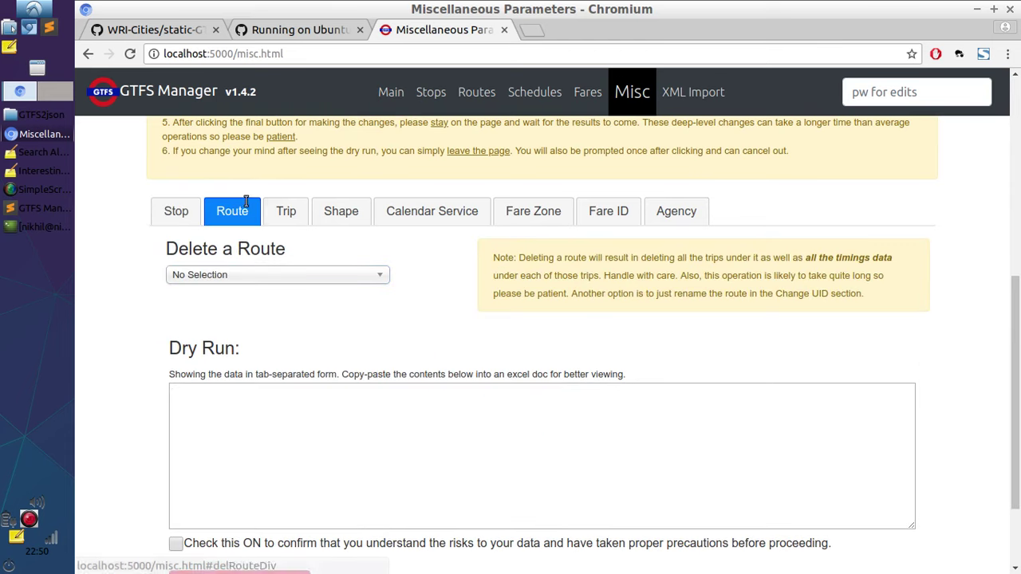
left_click_drag(520, 257, 597, 276)
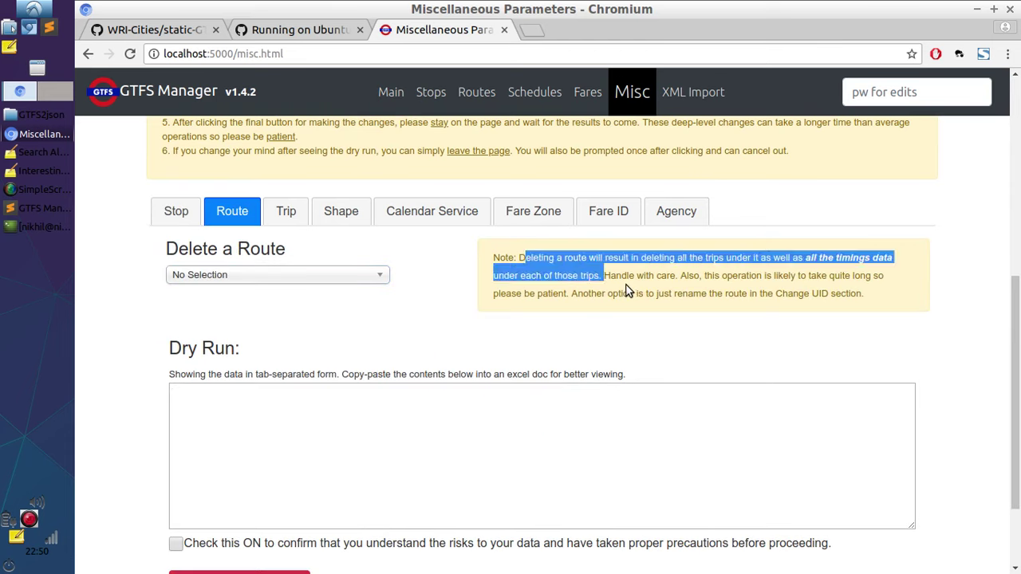
left_click(278, 306)
left_click(259, 275)
left_click(229, 336)
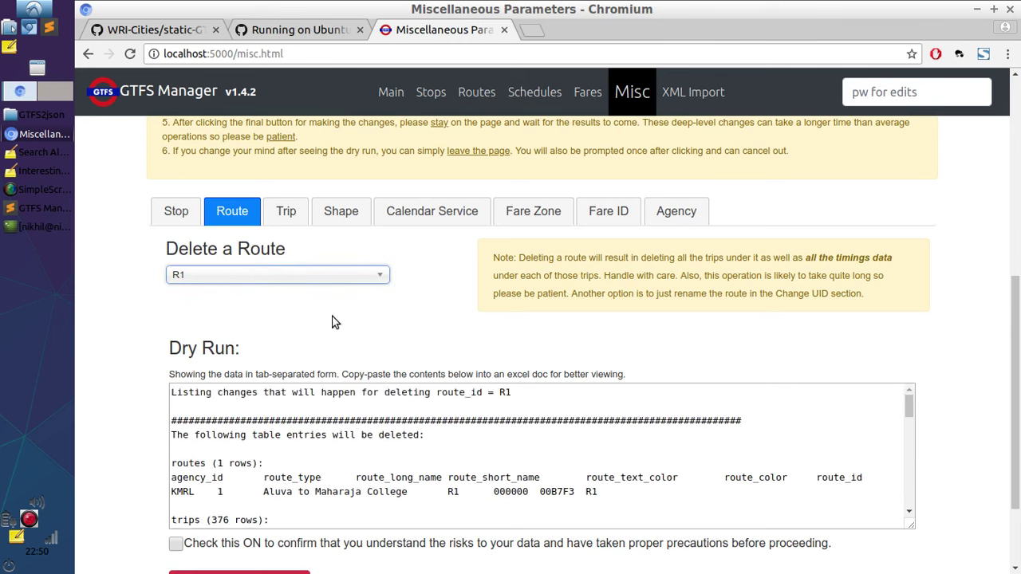
scroll(326, 464, "down", 3)
scroll(325, 464, "up", 3)
- Switch to the terminal to check the server log for the route R1 dry run, and return to the browser
left_click(44, 227)
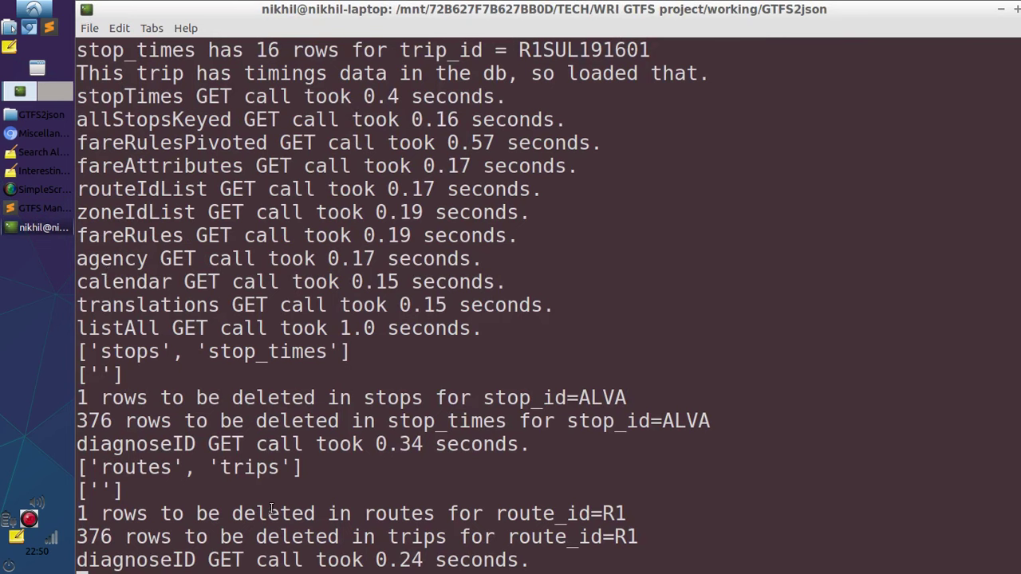
key("alt+Tab")
key("alt+Tab")
key("alt+Tab")
key("Tab")
- Go through the route deletion choices again, recheck the server log in the terminal and return to the browser
left_click(280, 275)
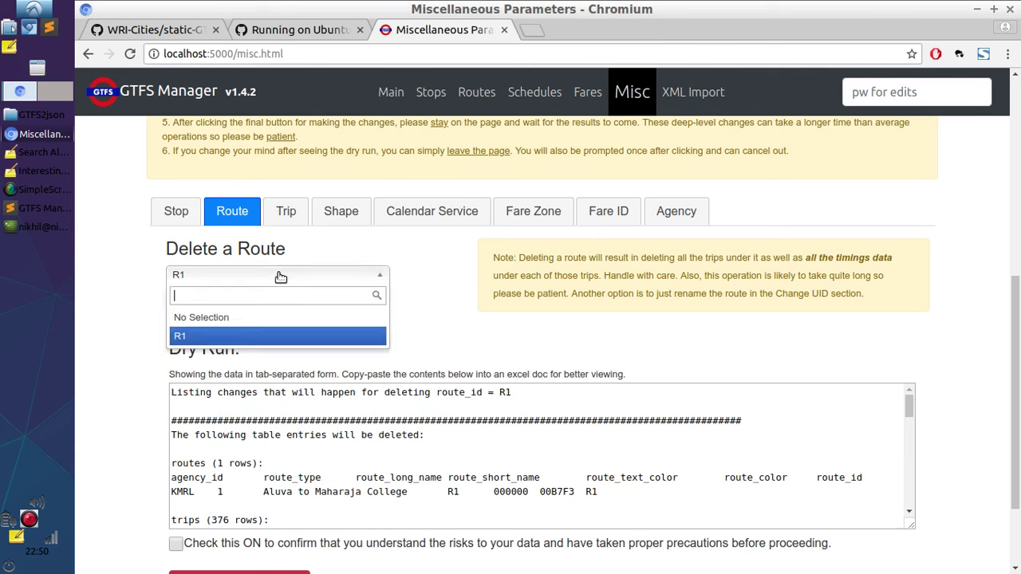
left_click(266, 338)
left_click(260, 292)
left_click(243, 317)
key("alt+Tab")
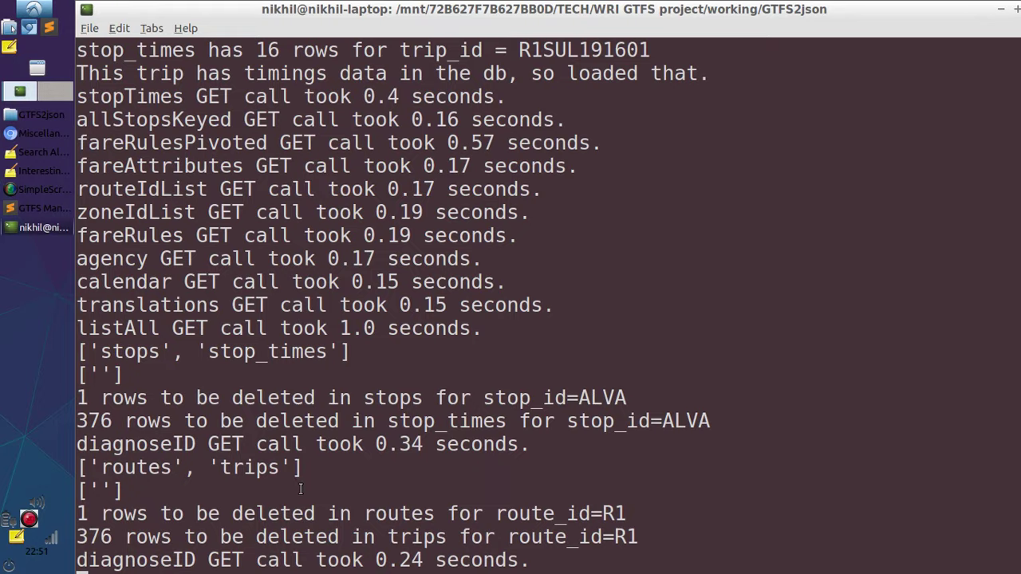
key("alt+Tab")
- Select trip R1SUR184100 under Delete a Trip and check in the terminal log which rows the deletion would affect
left_click(286, 211)
left_click(294, 274)
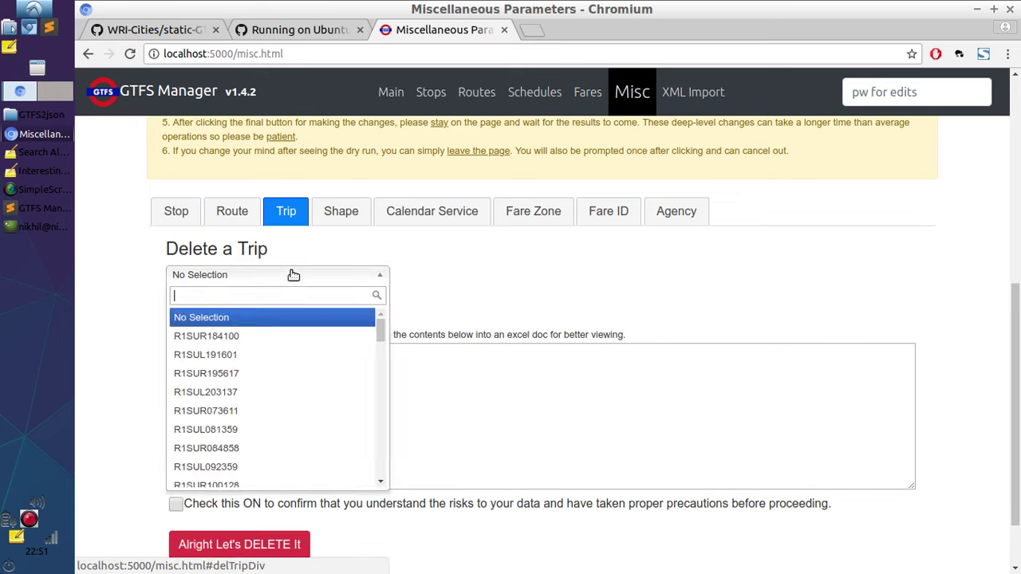
left_click(269, 336)
key("alt+Tab")
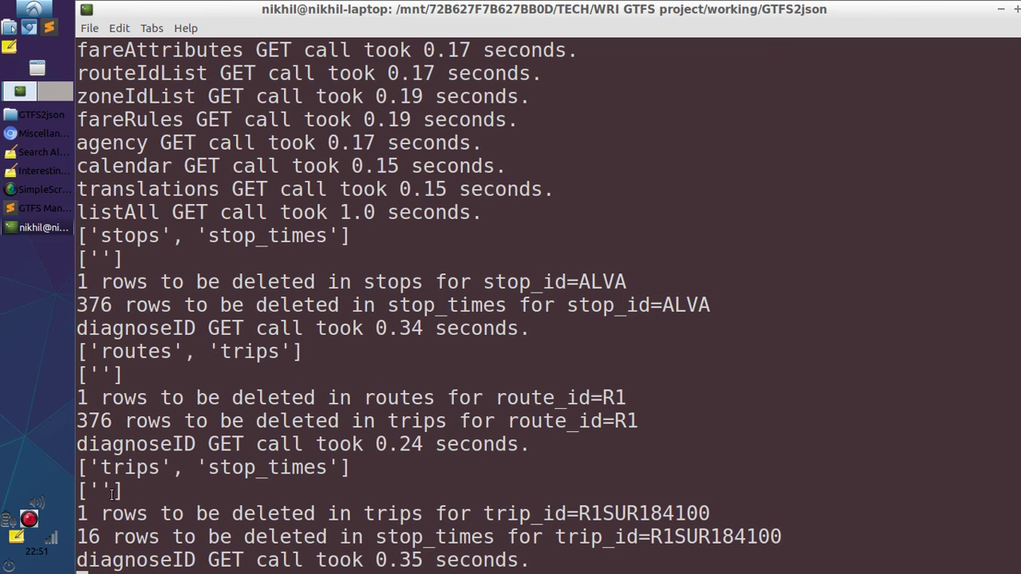
left_click_drag(78, 513, 787, 534)
key("alt+Tab")
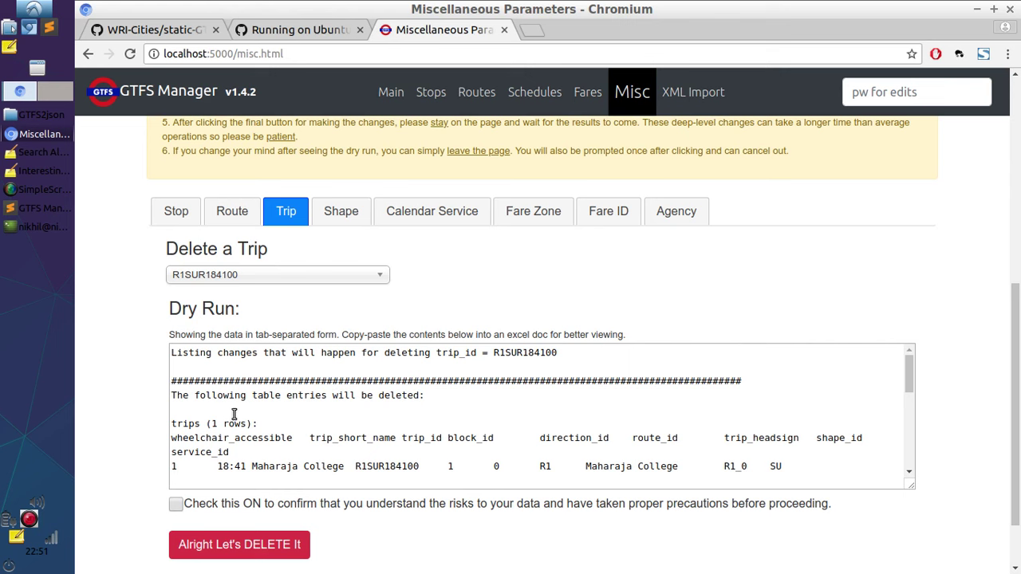
- Review the trips and stop_times entries listed in the dry run for trip R1SUR184100
left_click_drag(191, 423, 351, 467)
scroll(264, 413, "down", 2)
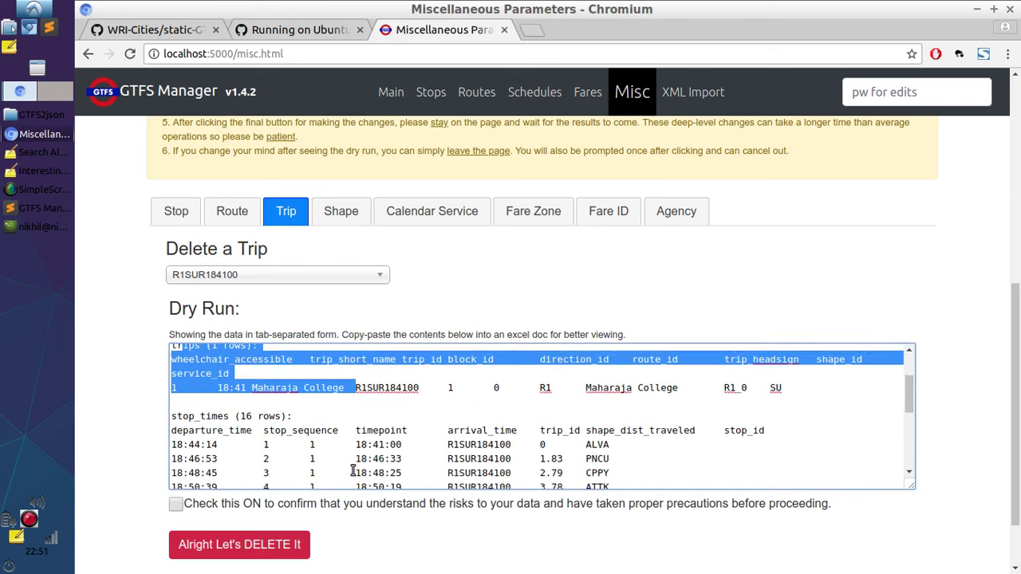
left_click_drag(252, 408, 344, 461)
left_click(344, 461)
scroll(348, 463, "down", 4)
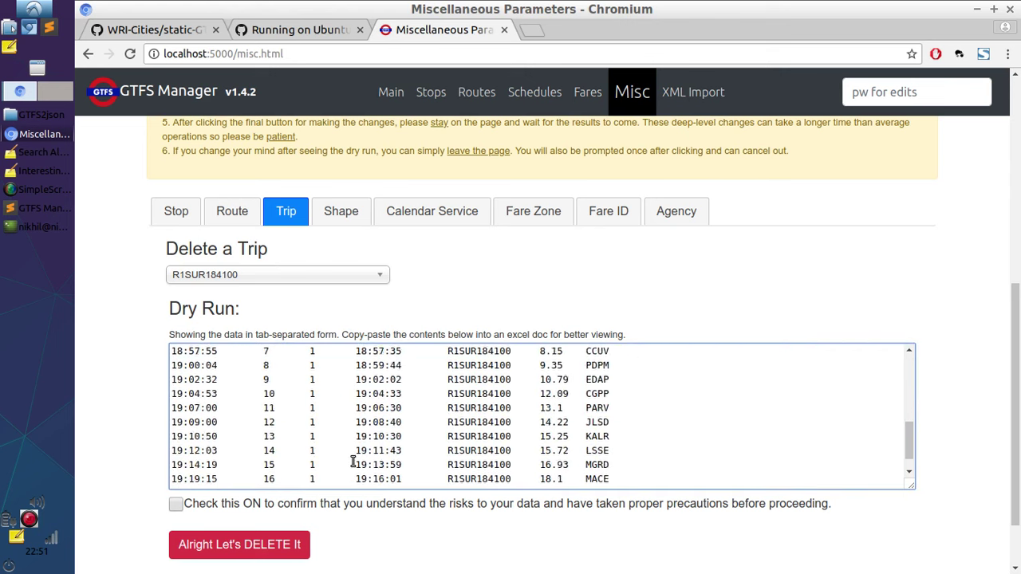
scroll(347, 457, "up", 6)
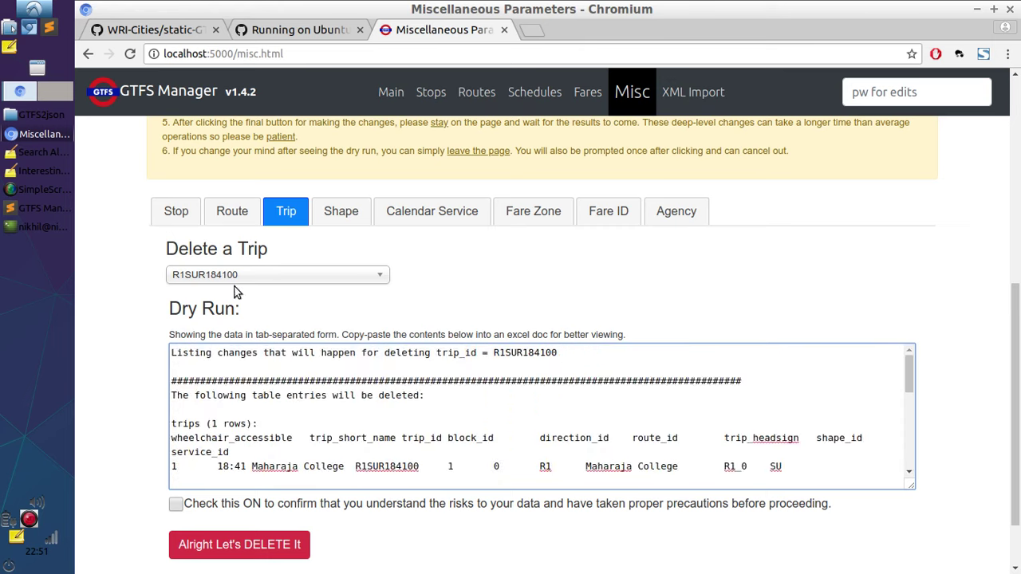
- Select shape R1_0 under Delete a Shape and check in the terminal log which shapes and trips rows would be affected
left_click(351, 215)
left_click(319, 276)
left_click(304, 338)
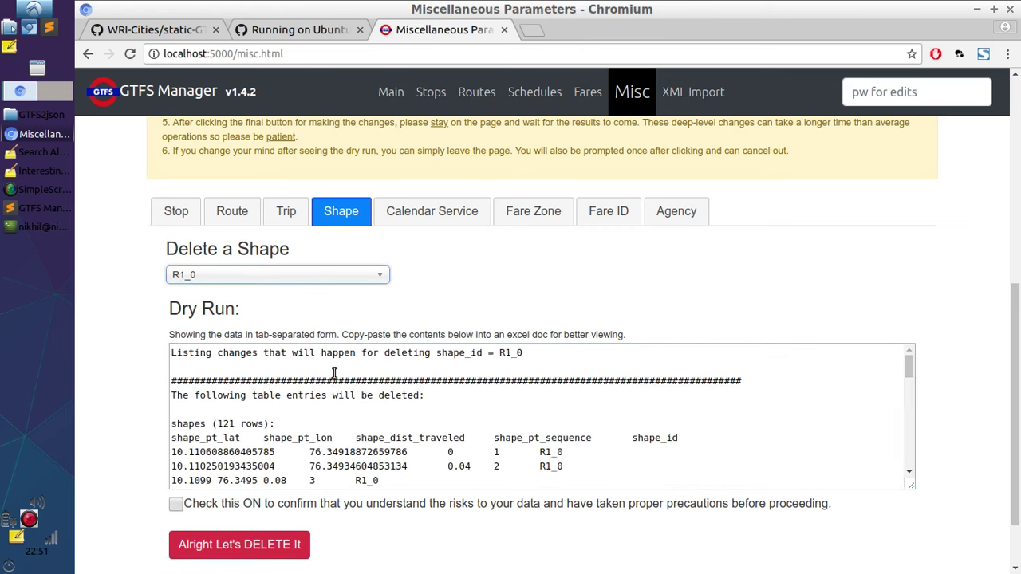
key("alt+Tab")
left_click_drag(83, 511, 682, 559)
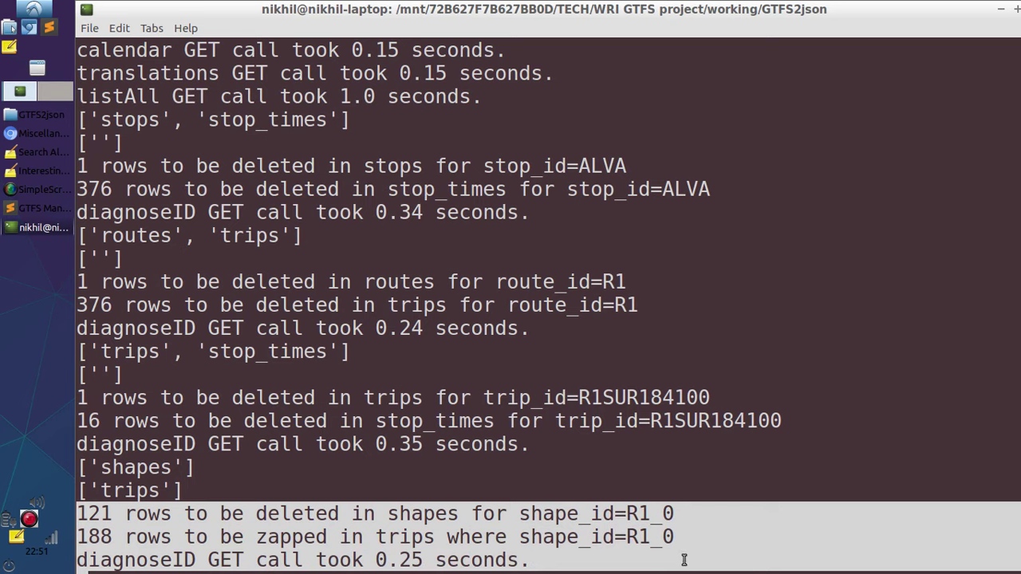
key("alt+Tab")
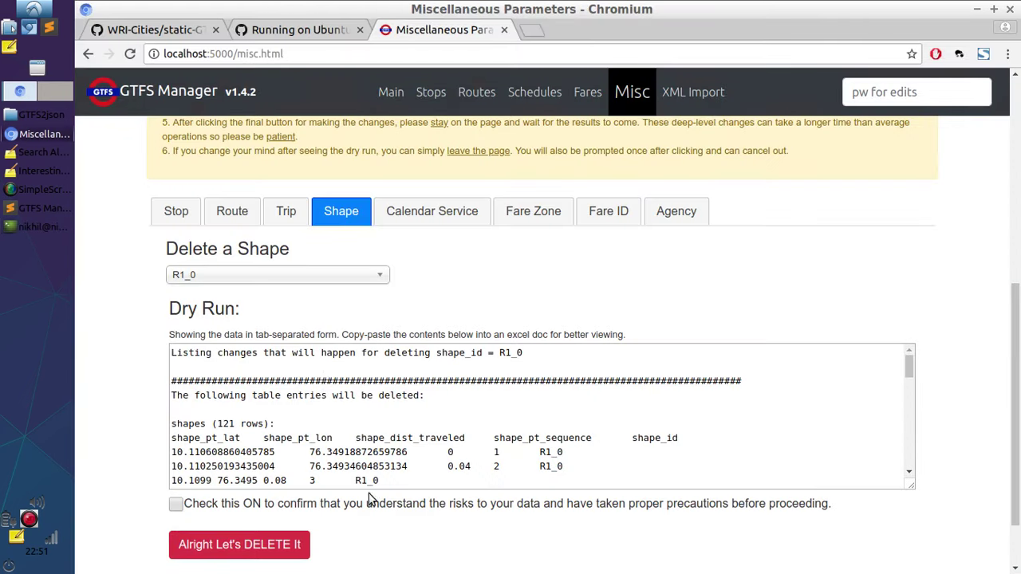
- Examine the dry run for shape R1_0, covering the shape points to delete and the trips whose shape_id would be blanked
left_click_drag(277, 407, 325, 440)
left_click(325, 439)
scroll(327, 439, "down", 5)
scroll(329, 438, "down", 20)
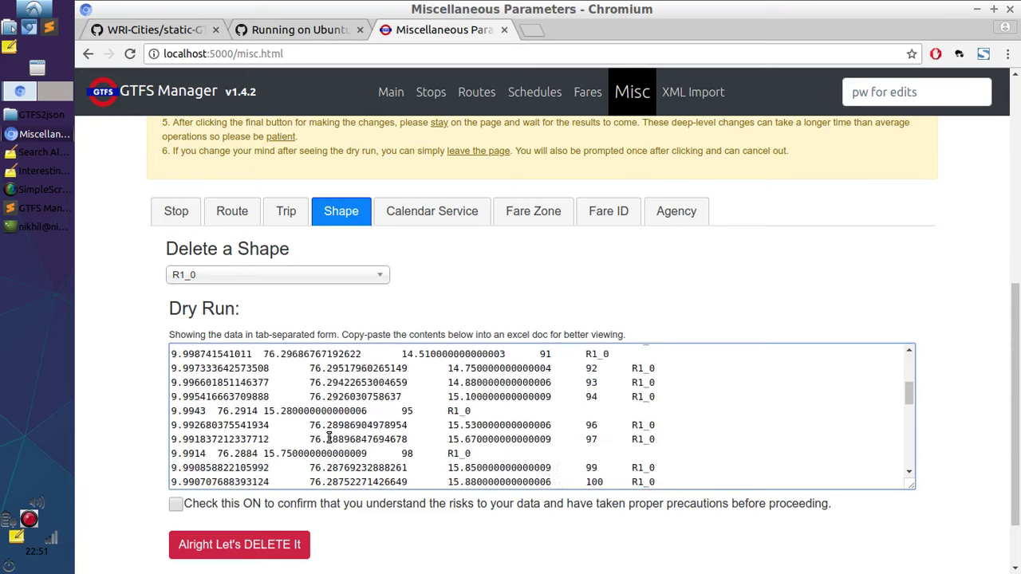
scroll(328, 438, "up", 10)
left_click_drag(186, 415, 288, 455)
left_click(288, 454)
scroll(365, 452, "down", 1)
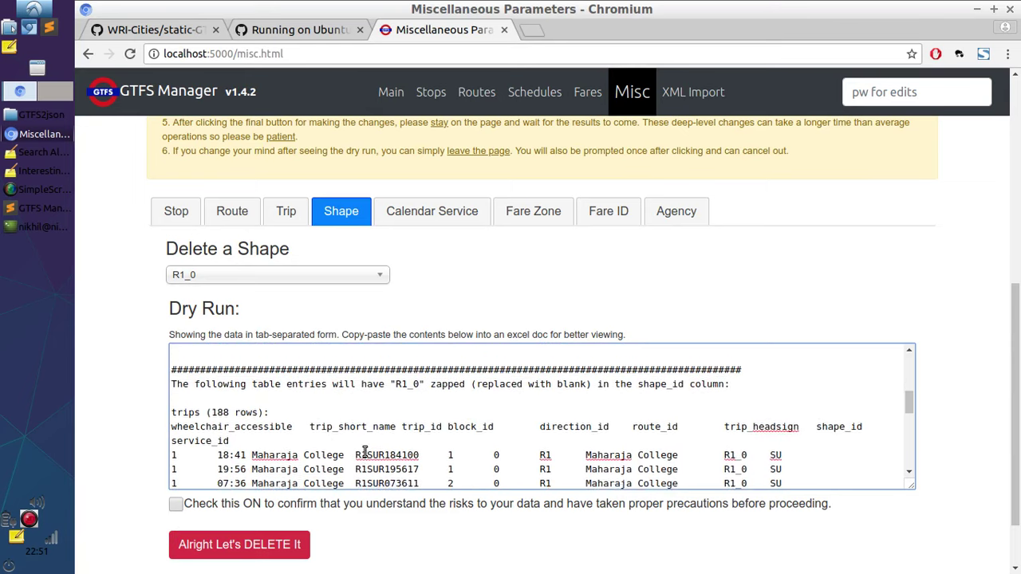
scroll(420, 458, "down", 1)
scroll(418, 451, "up", 1)
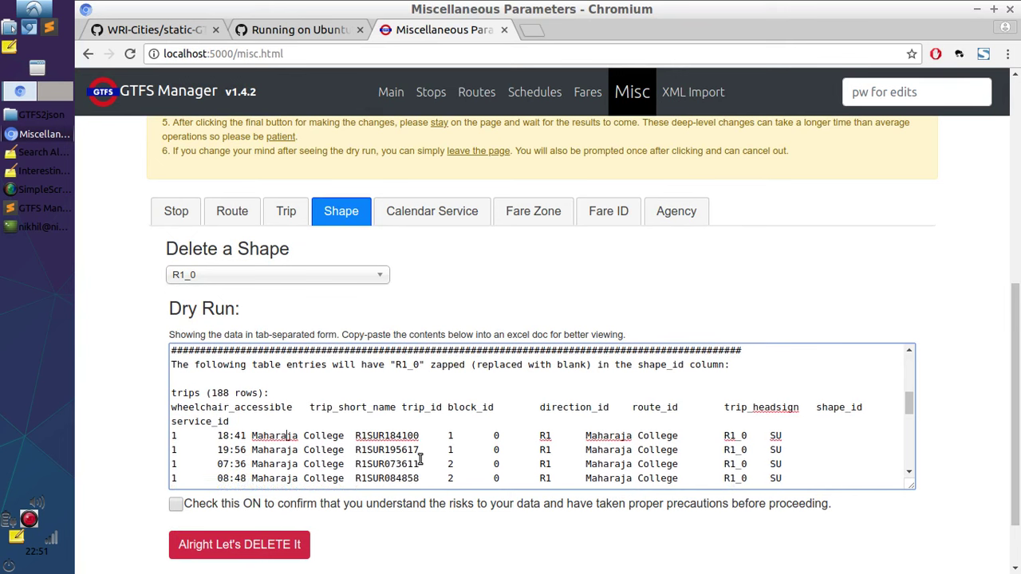
scroll(416, 428, "down", 5)
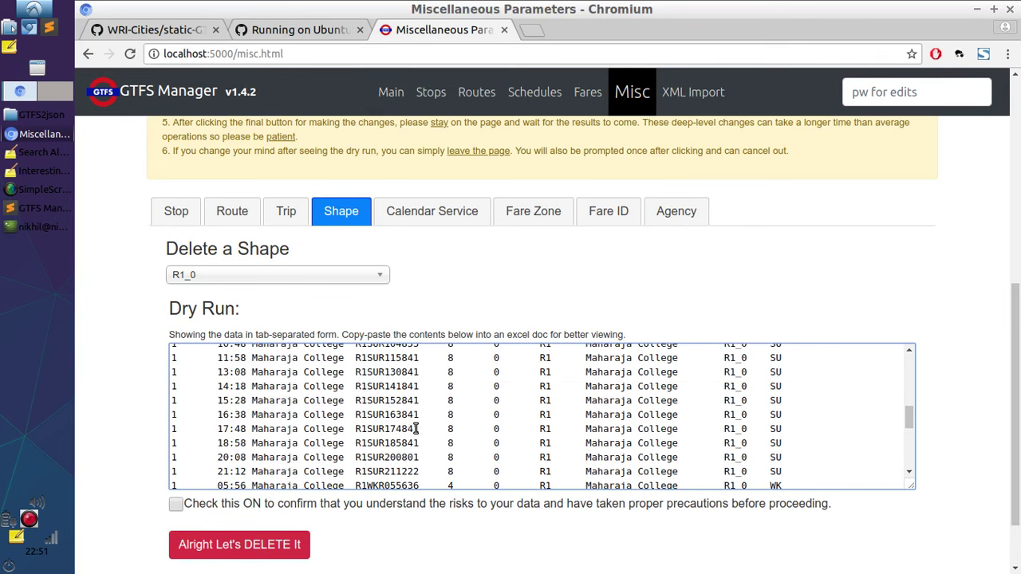
- Select calendar service WK under Delete a Calendar Service, review its dry run, and open the fare zone deletion section
left_click(413, 212)
left_click(271, 279)
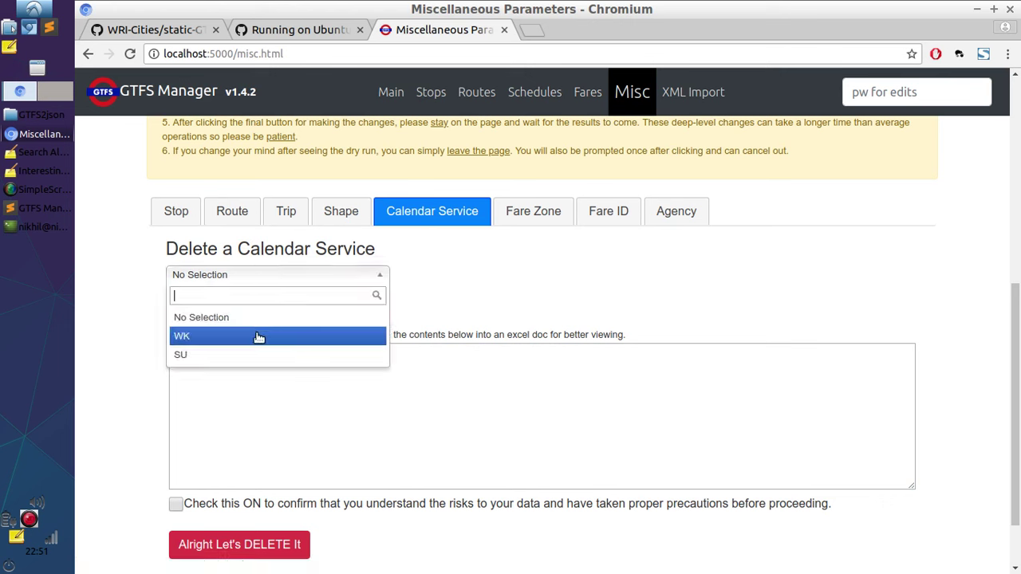
left_click(326, 332)
scroll(315, 449, "down", 5)
scroll(314, 383, "up", 5)
left_click(536, 215)
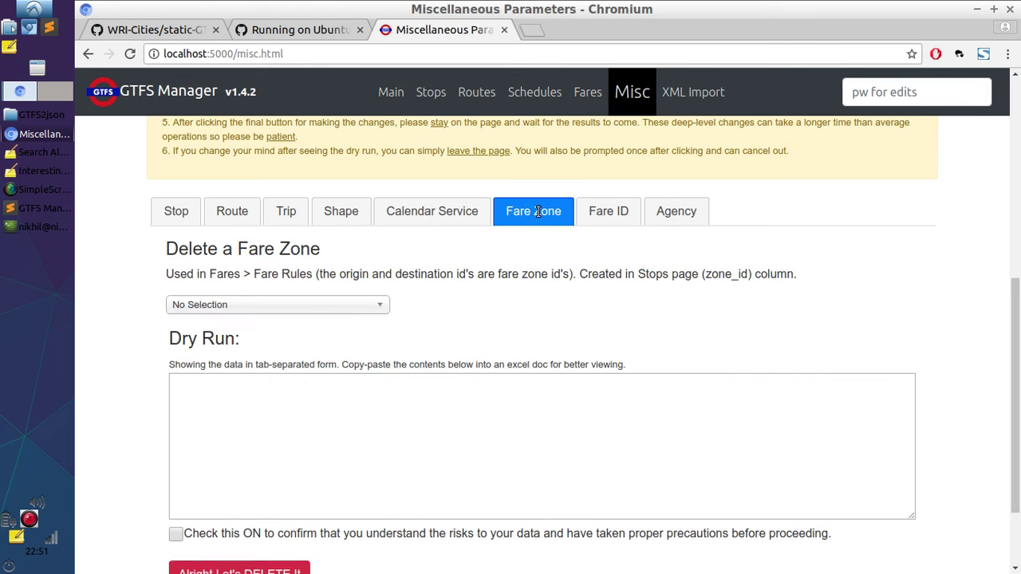
- Select fare zone PNCU under Delete a Fare Zone and review the fare_rules and stops entries in its dry run
left_click(346, 306)
left_click(314, 403)
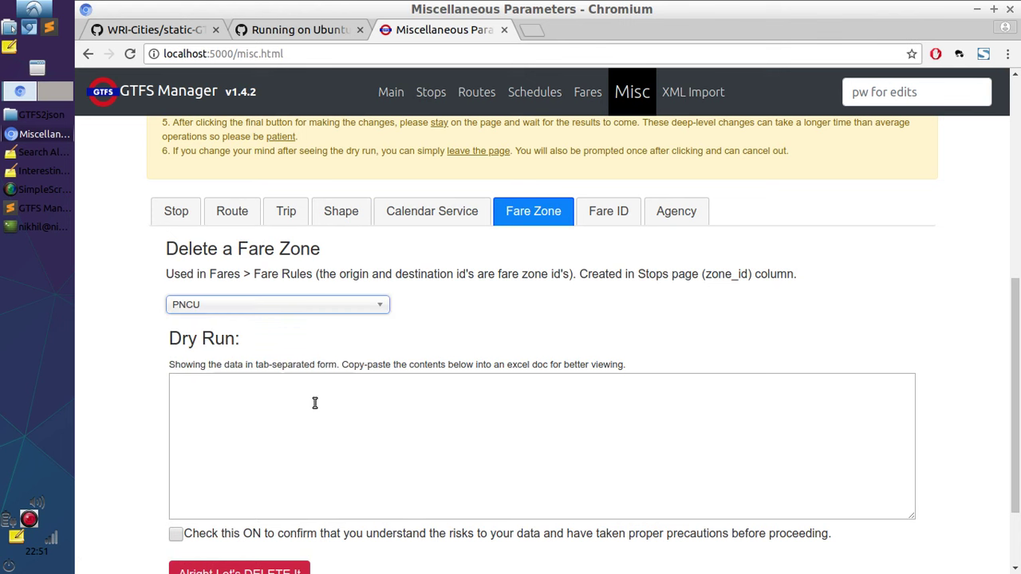
scroll(355, 415, "down", 6)
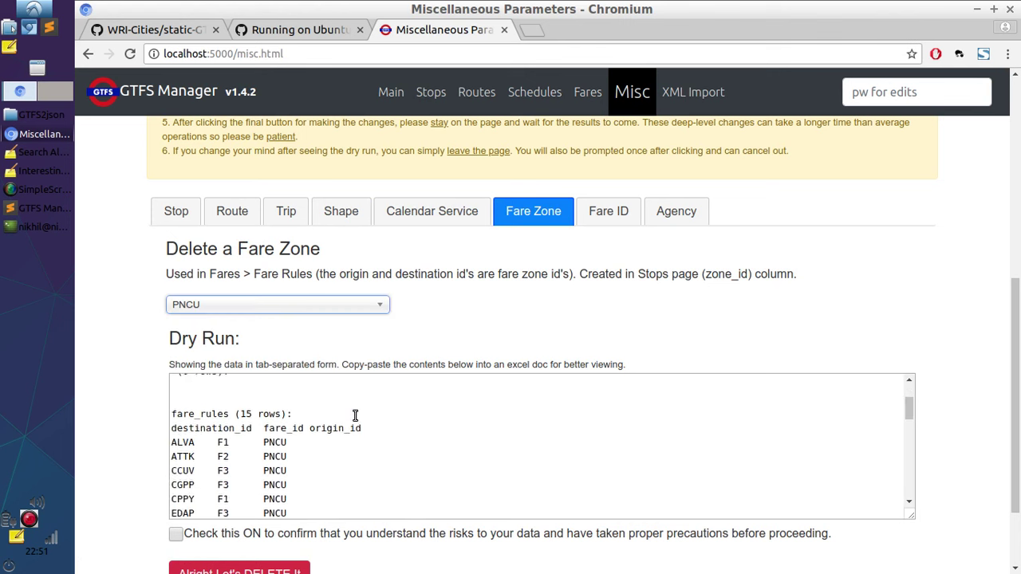
scroll(355, 415, "up", 5)
scroll(355, 415, "down", 6)
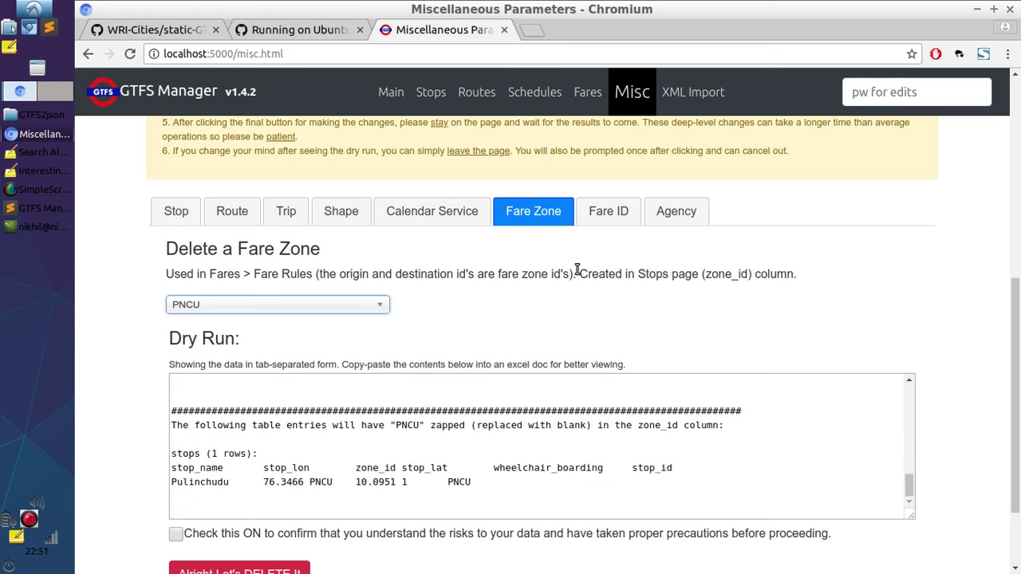
- Select fare ID F3 under Delete a Fare ID and review the entries listed in its dry run
left_click(612, 212)
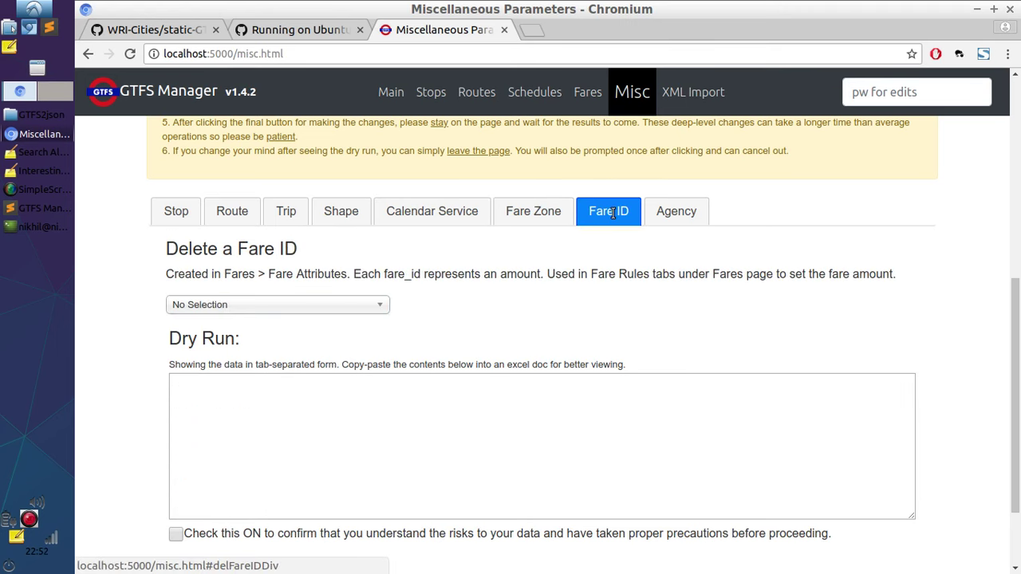
left_click(548, 215)
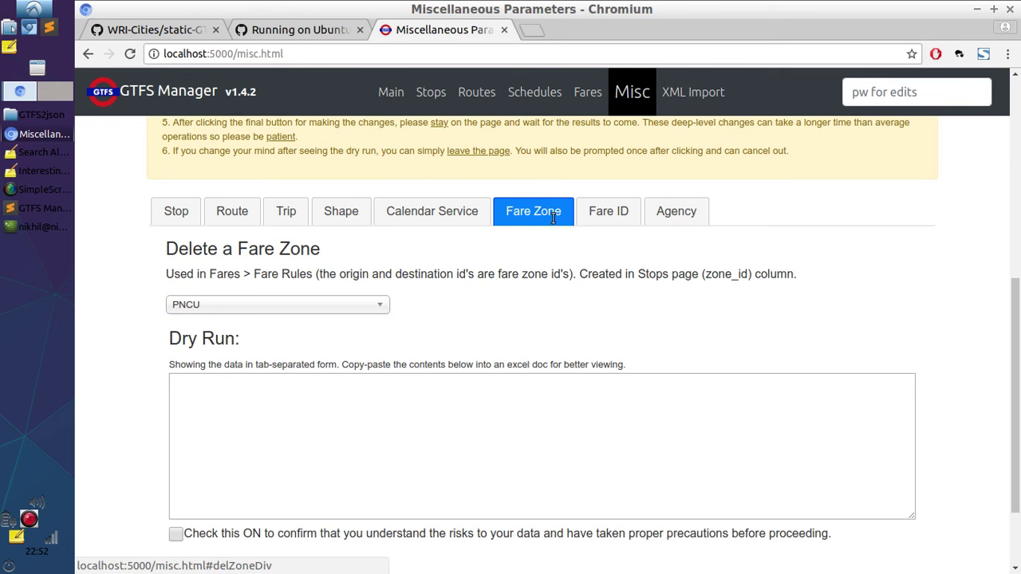
left_click(594, 217)
left_click(341, 307)
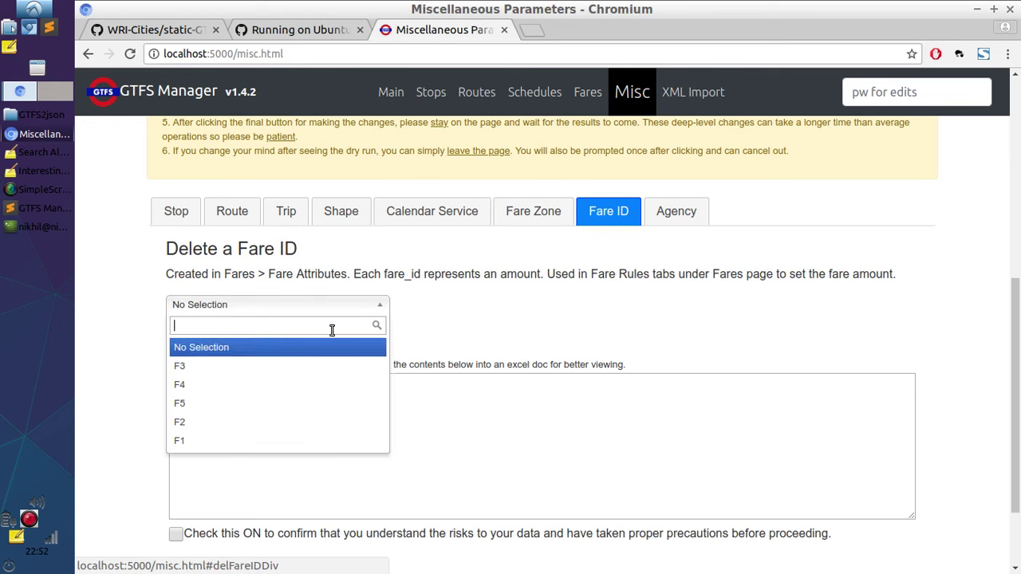
left_click(312, 367)
scroll(488, 389, "down", 5)
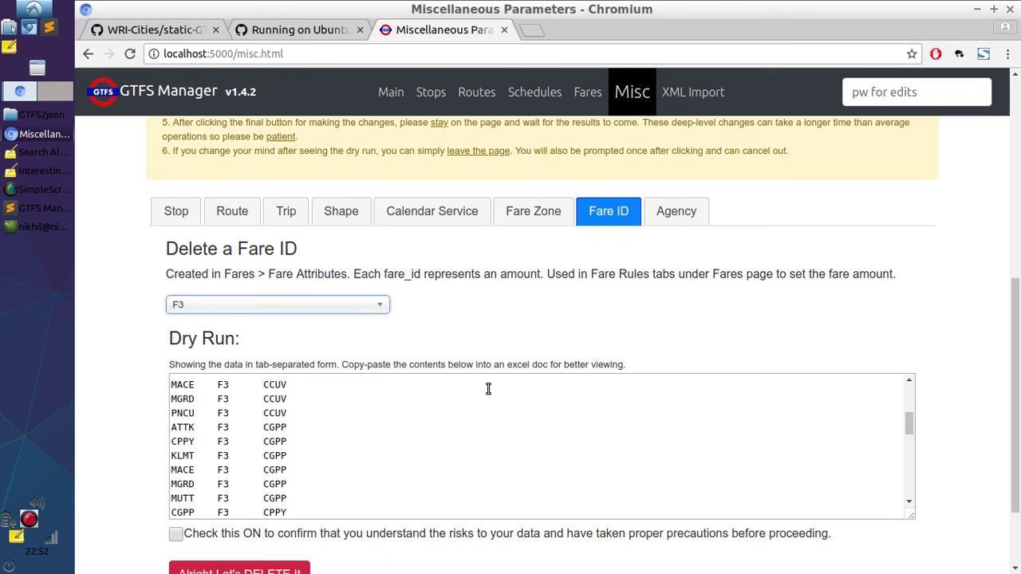
scroll(486, 390, "up", 5)
- Select agency KMRL under Delete an Agency ID and check its dry run
left_click(682, 222)
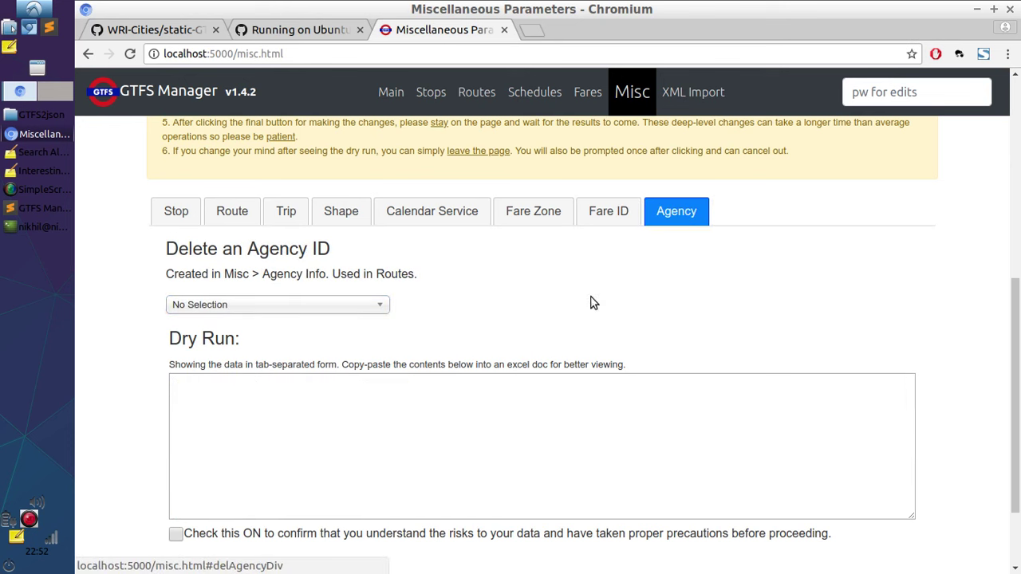
left_click(383, 314)
left_click(314, 369)
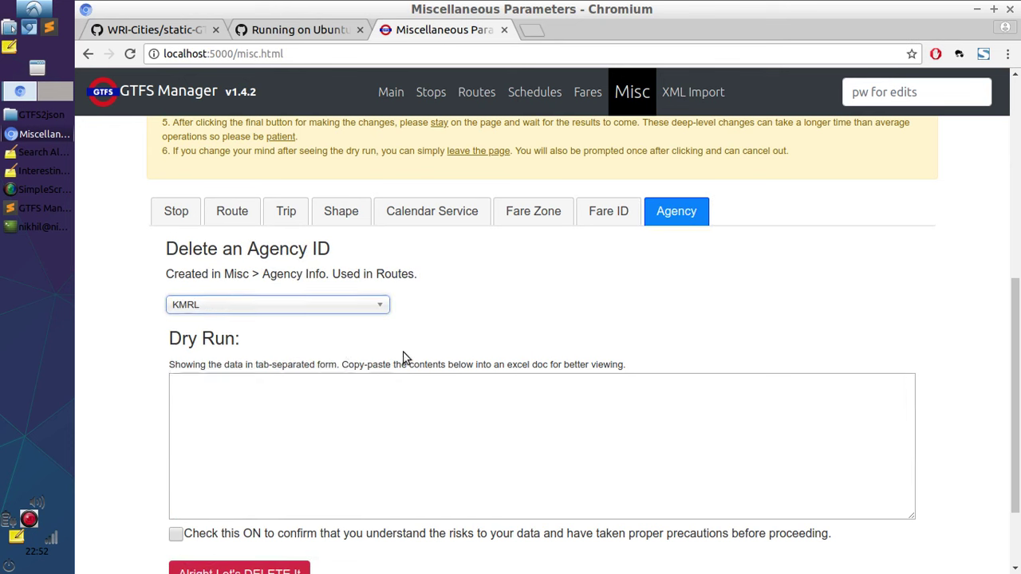
scroll(477, 348, "down", 2)
- Test changing the unique ID of stop CPPY to HELLO, and try to rename it across the database
scroll(479, 348, "up", 10)
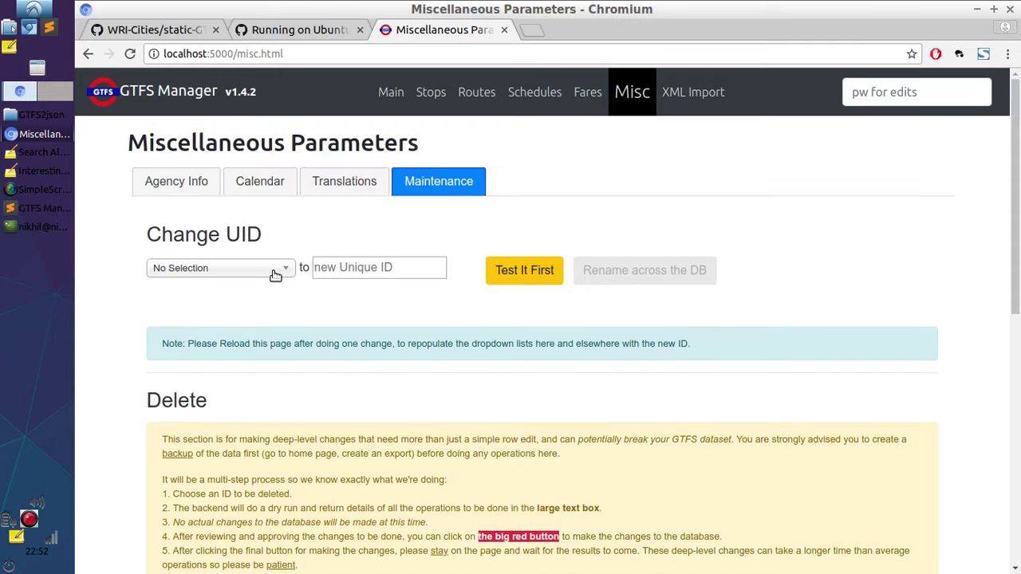
left_click(275, 274)
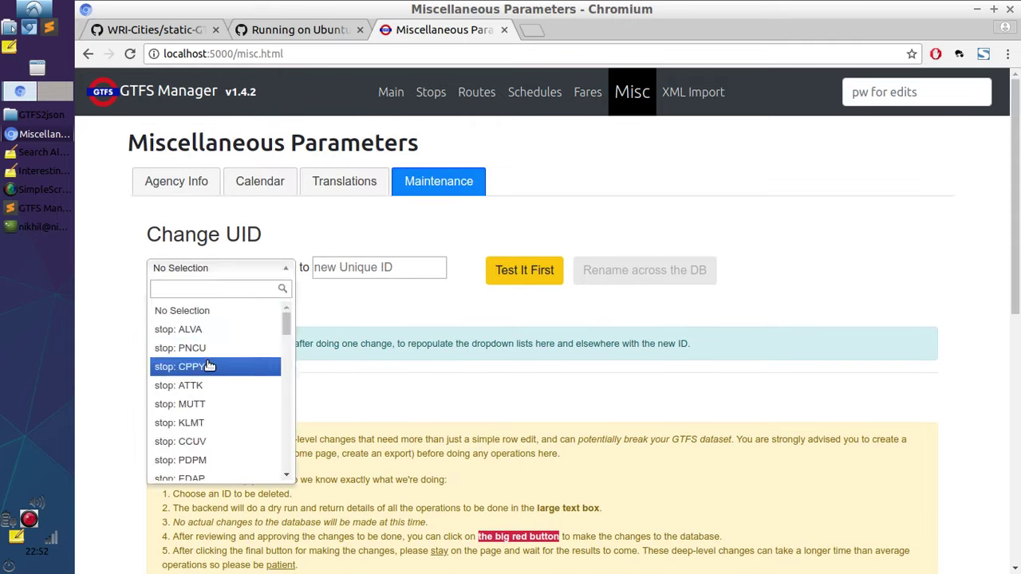
left_click(237, 368)
left_click(357, 263)
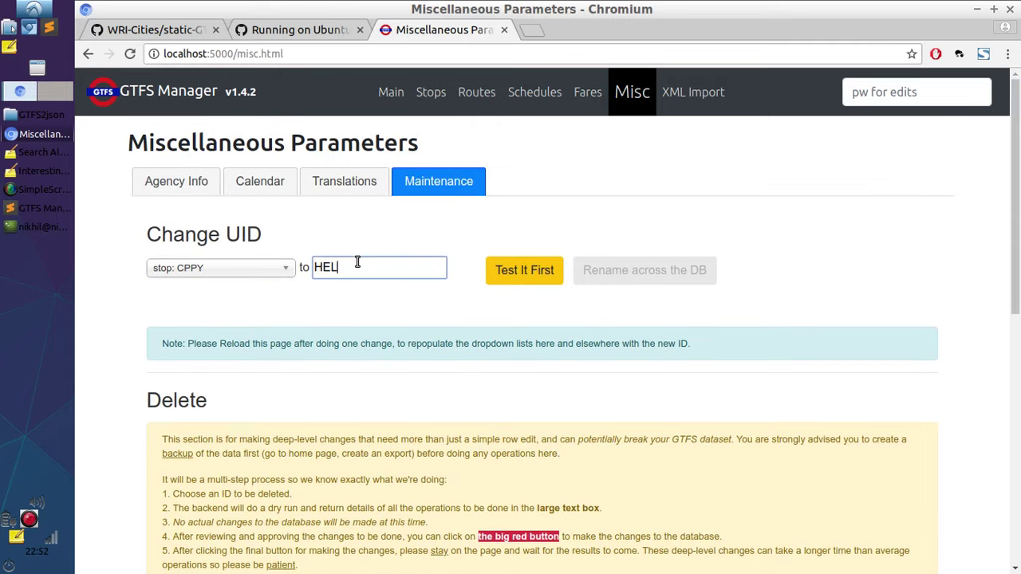
left_click(534, 269)
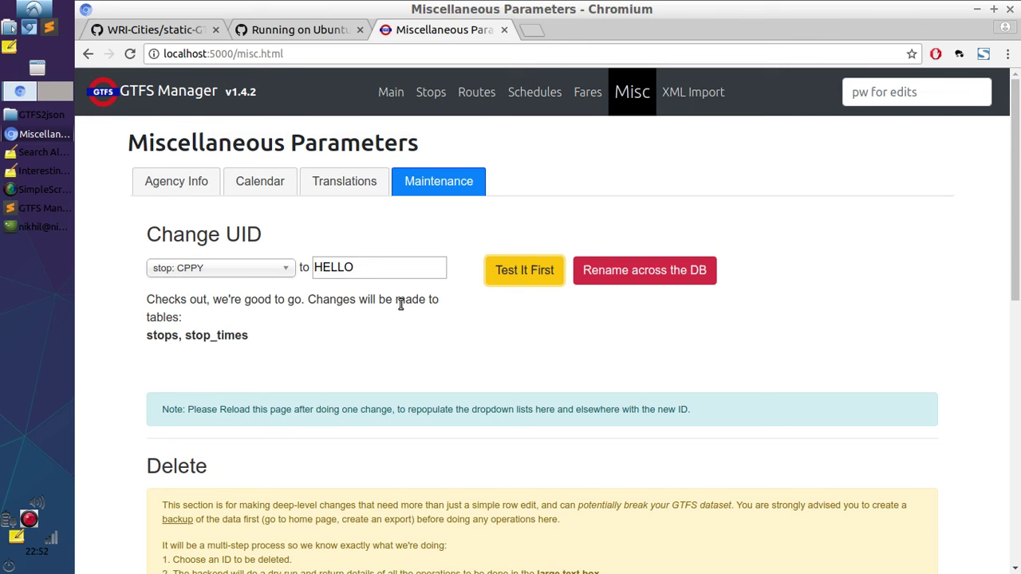
left_click(594, 269)
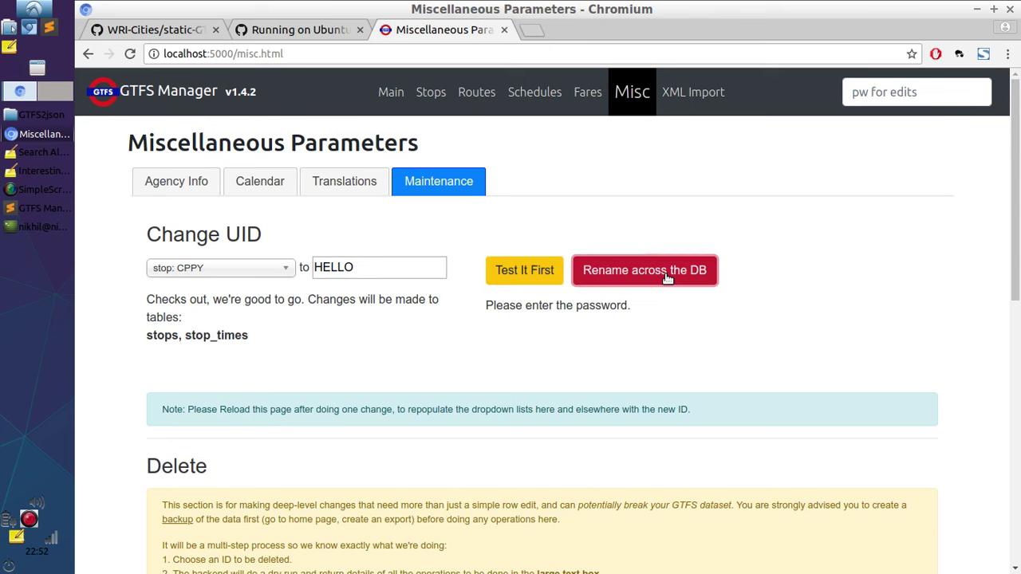
- Open the XML Import page, look through its Stations, Misc Info and Finally stages, and return to Load XMLs
left_click(685, 94)
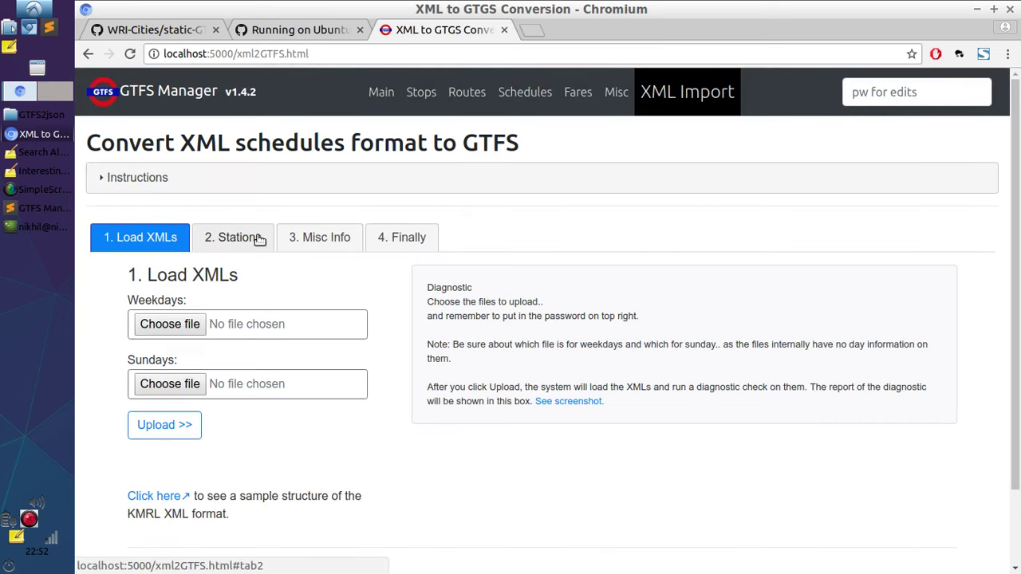
left_click(259, 237)
left_click(322, 240)
left_click(381, 237)
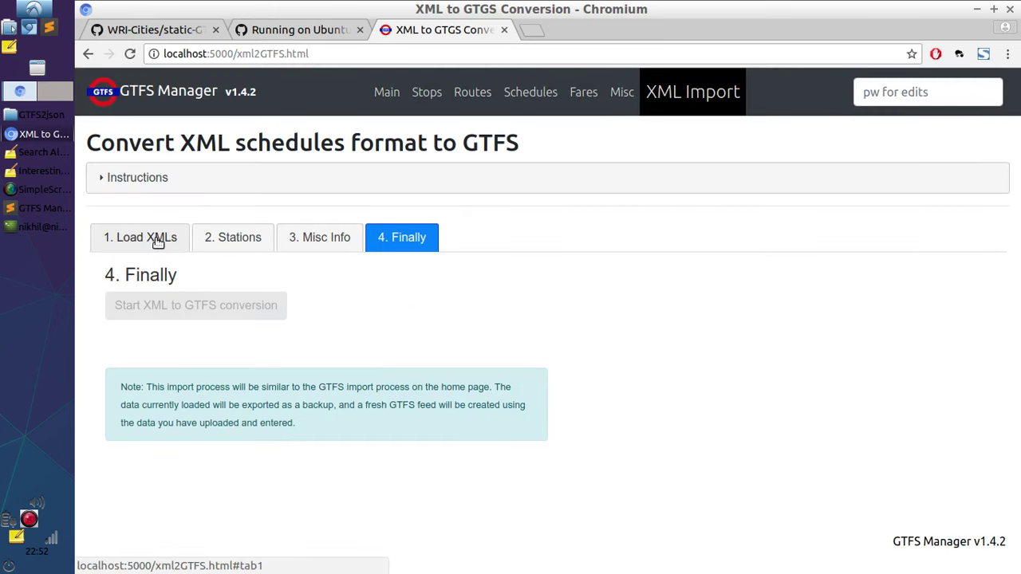
left_click(154, 239)
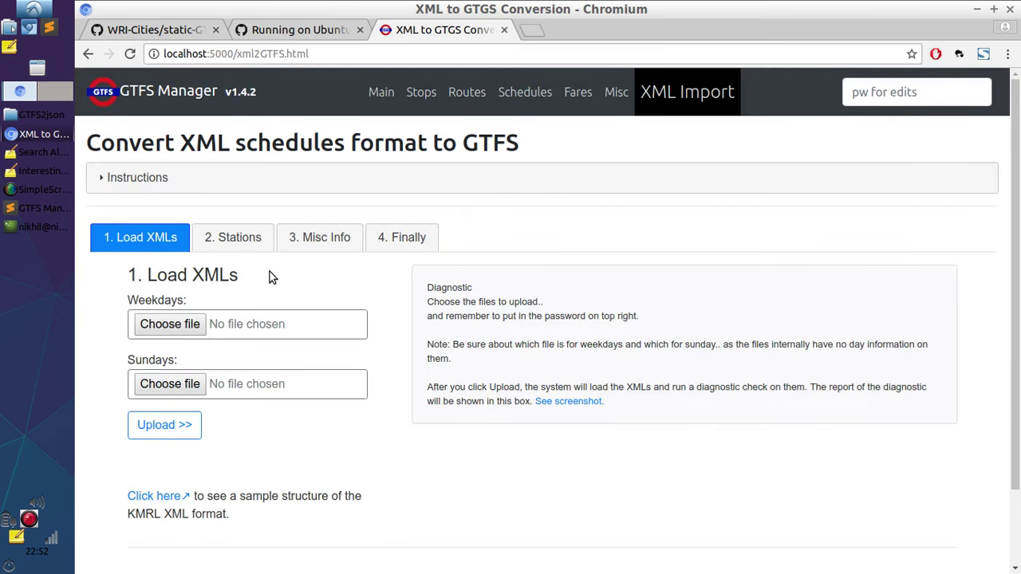